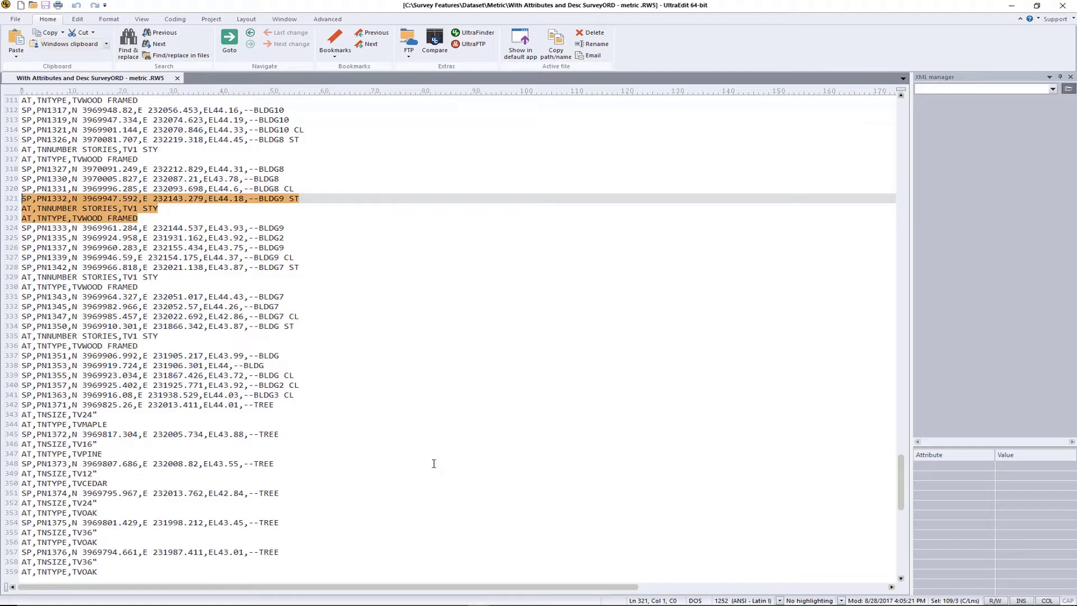
Step: Switch to OpenRoads Designer and return to the Survey_Features_Annotations_Levels DGN library, at the wood-framed BLDG1 building
left_click(437, 604)
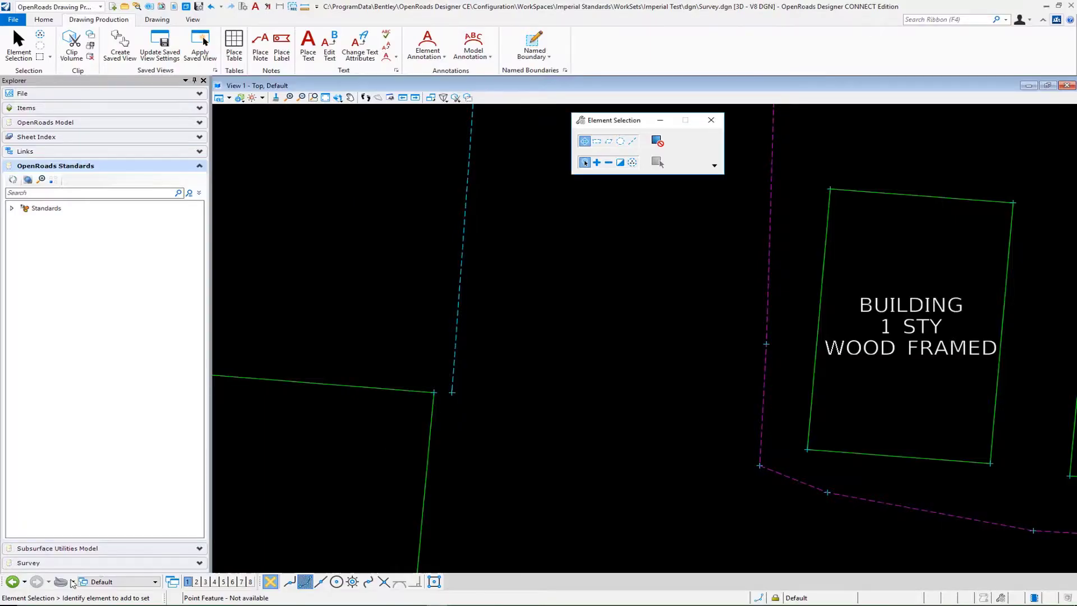
left_click(12, 581)
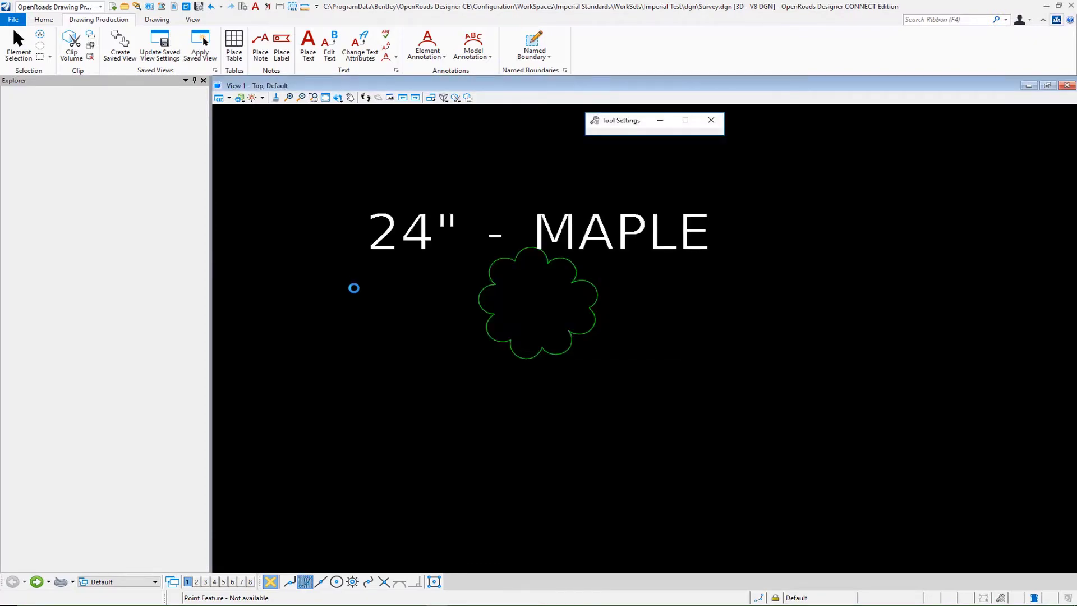
scroll(357, 295, "down", 6)
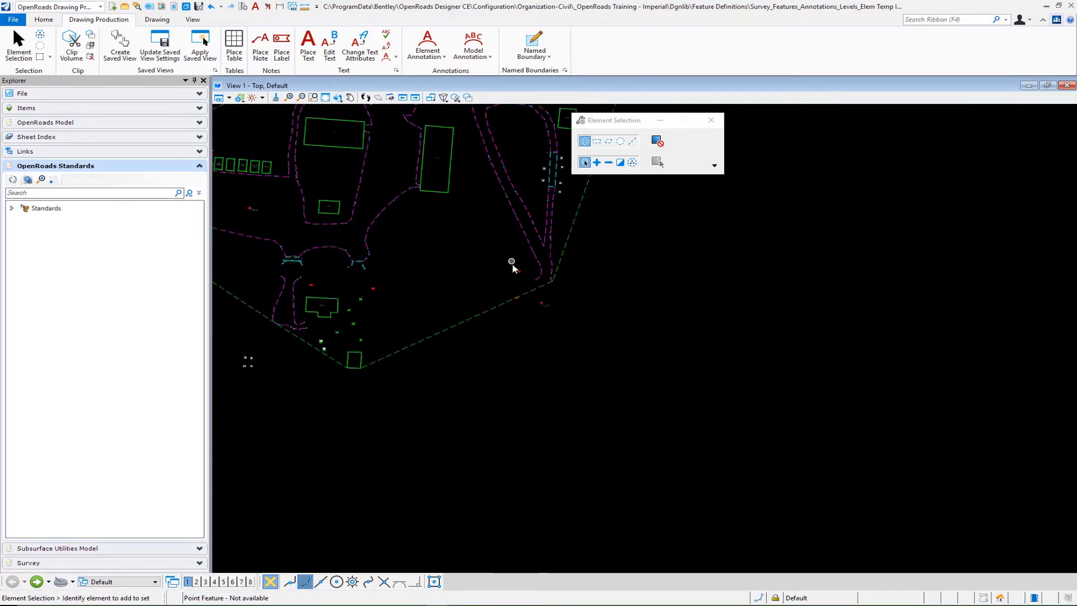
scroll(507, 247, "down", 2)
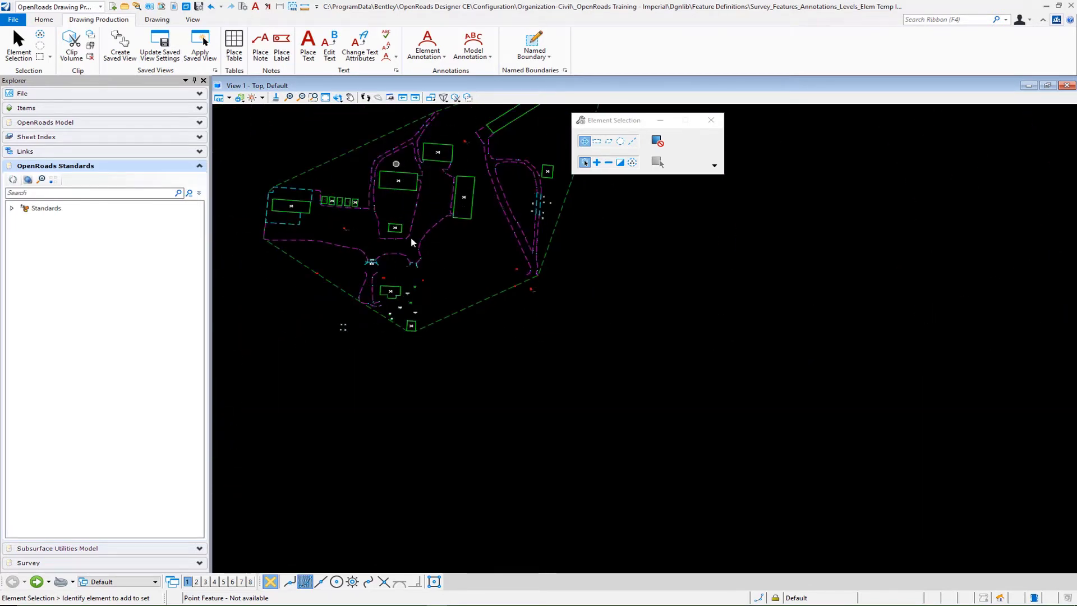
scroll(348, 219, "up", 1)
scroll(387, 203, "up", 5)
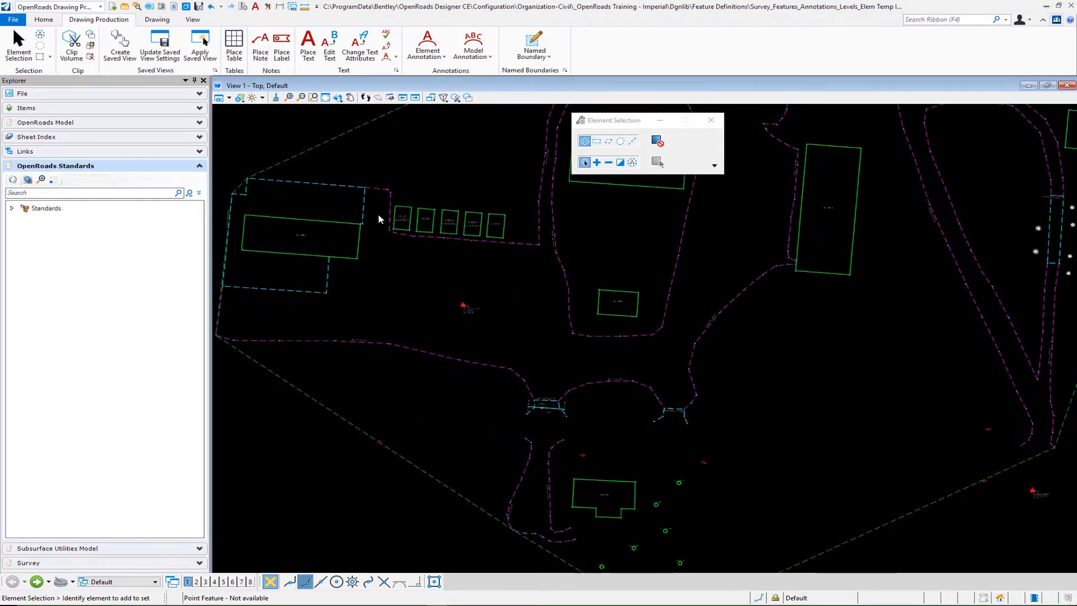
scroll(386, 201, "up", 3)
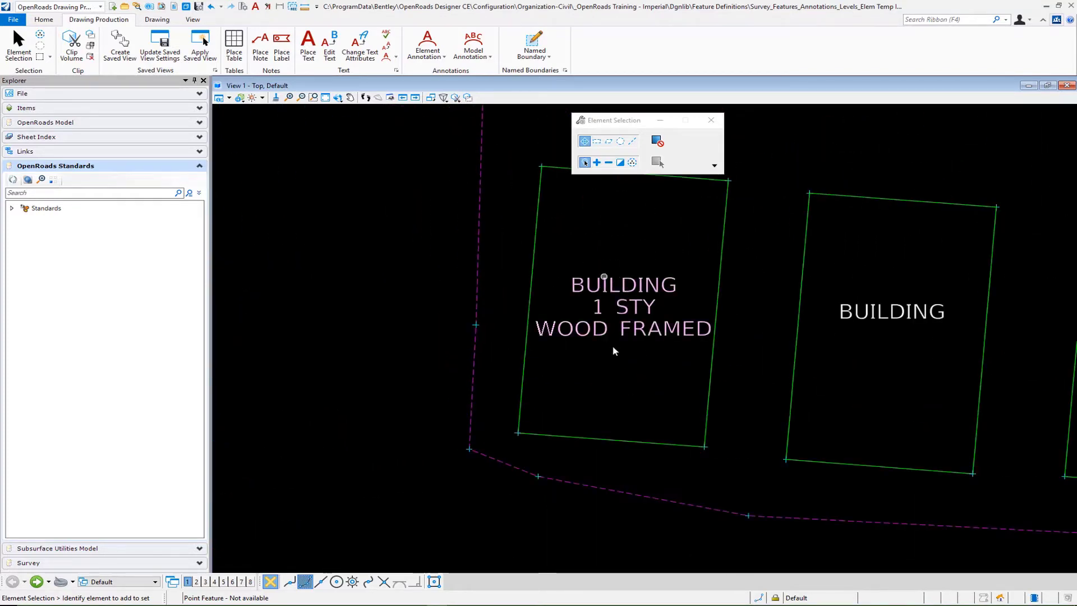
Step: Start a new text with the Survey Topo Label style and enter BUILDING as its first line
left_click(308, 45)
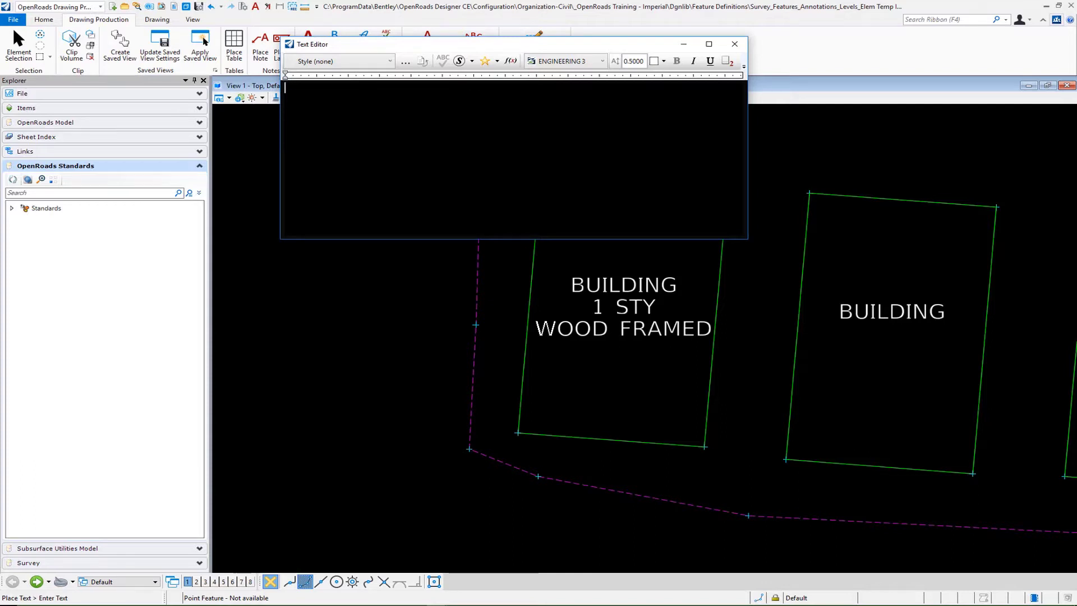
left_click(391, 63)
left_click_drag(446, 95, 447, 227)
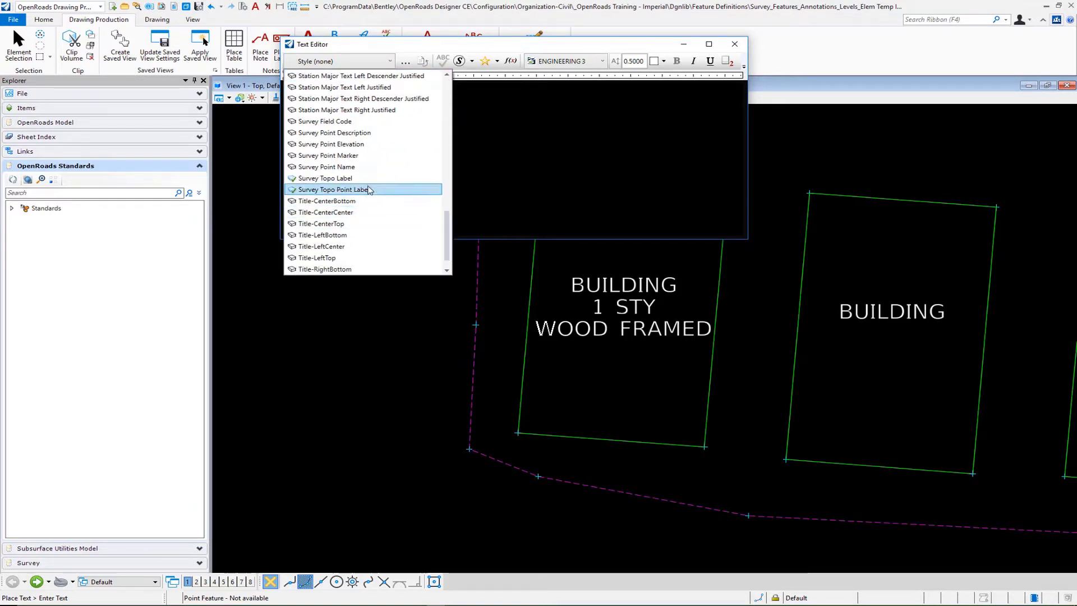
left_click(326, 179)
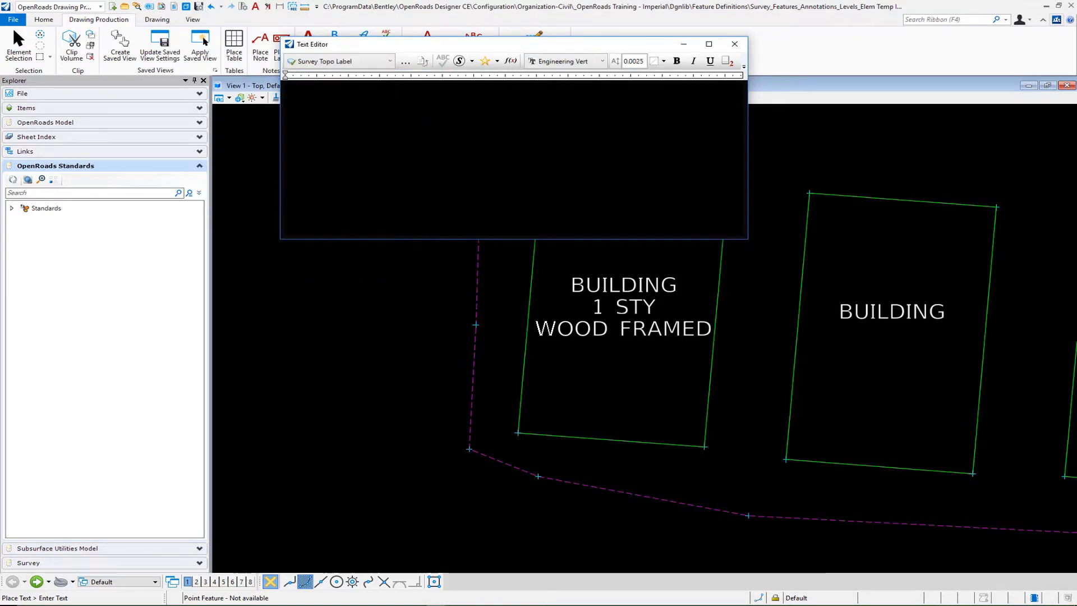
type("BUILDING")
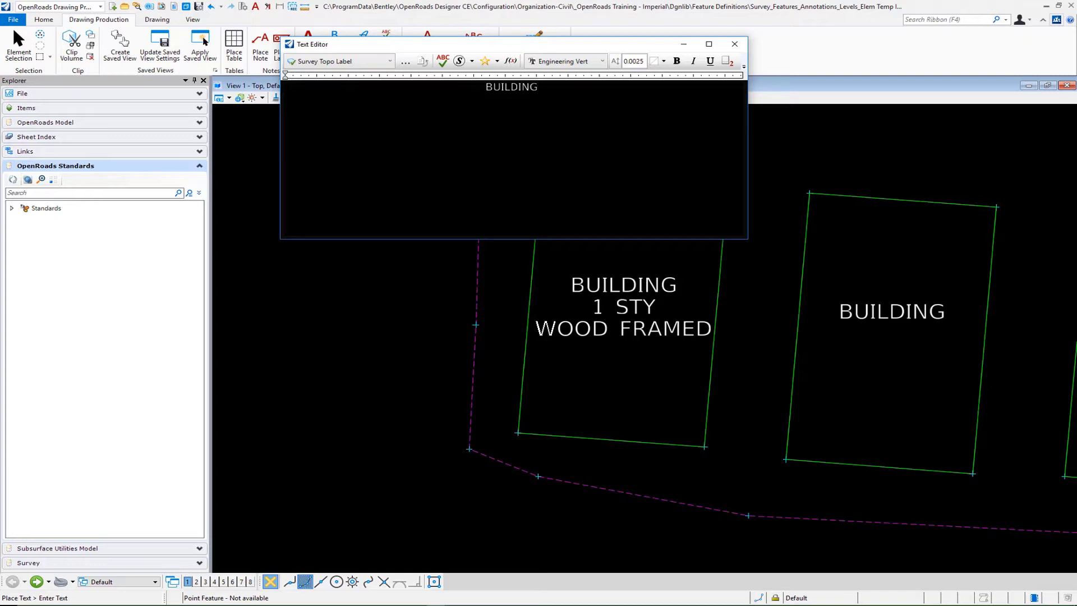
Step: Add an Element Properties field linked to the BLDG1 outline, using its Linear Feature Attributes Pair property
left_click(511, 61)
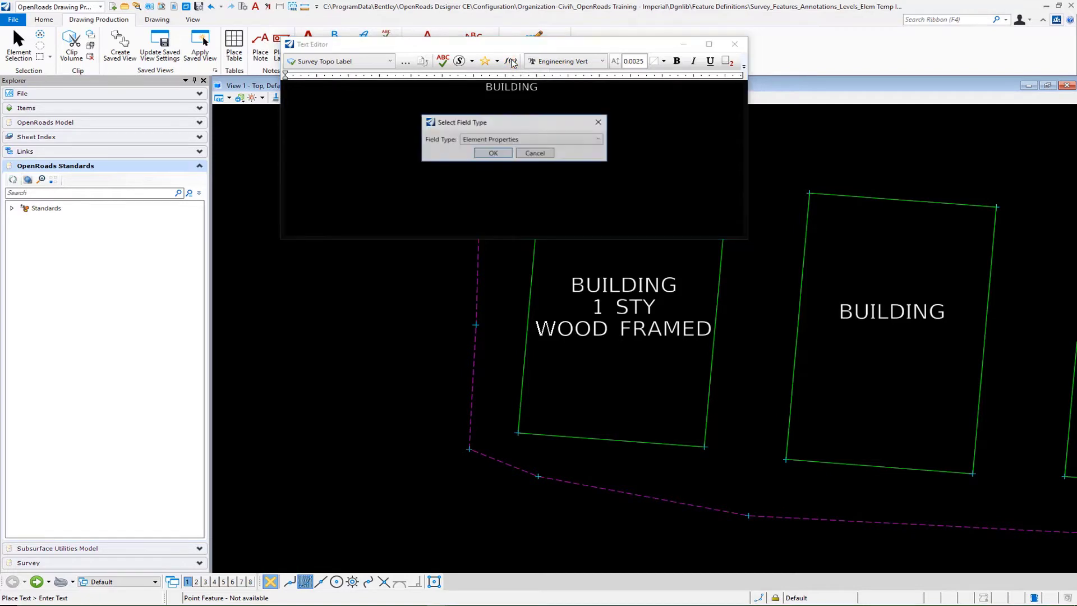
left_click(493, 153)
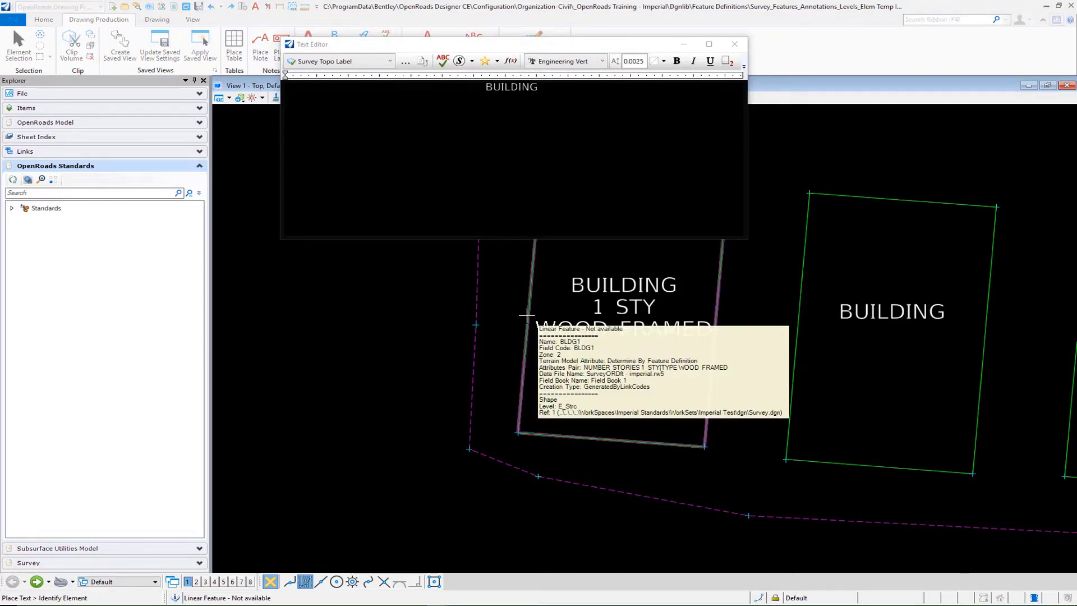
left_click(526, 315)
scroll(760, 340, "down", 5)
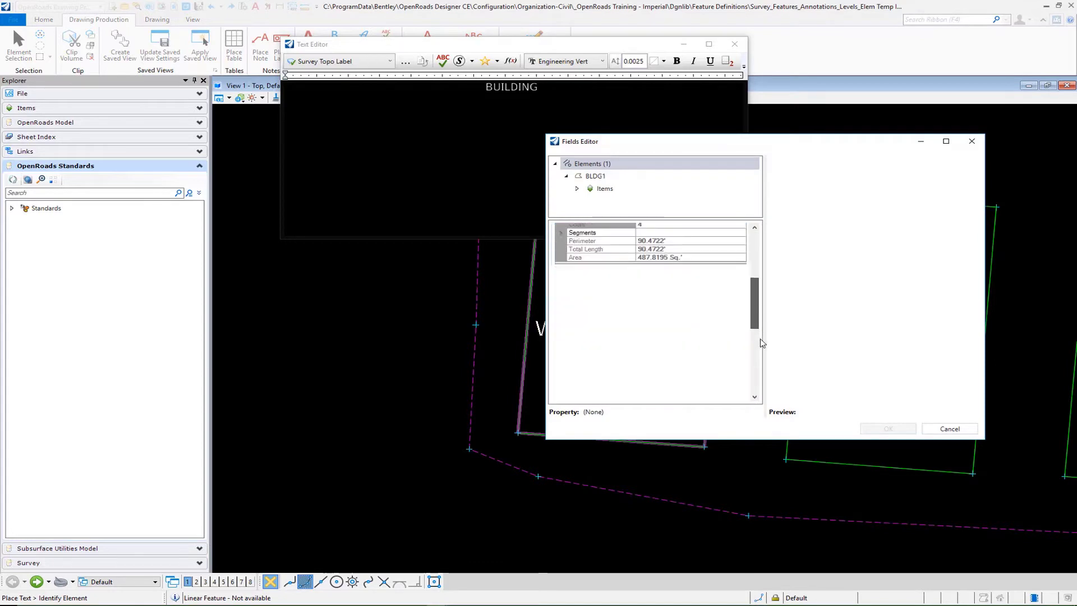
scroll(761, 342, "down", 10)
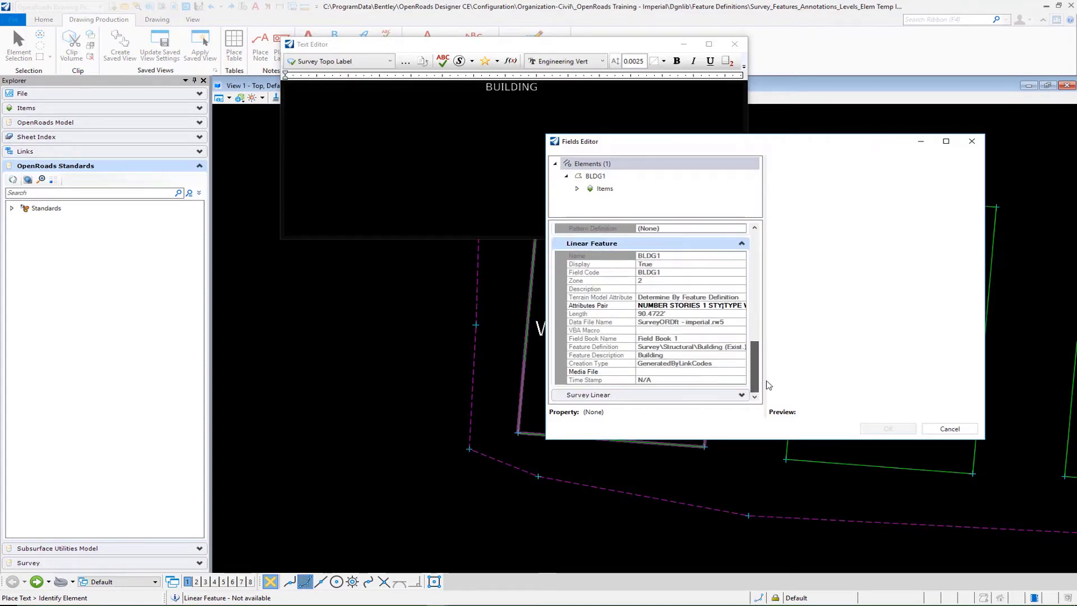
left_click(685, 307)
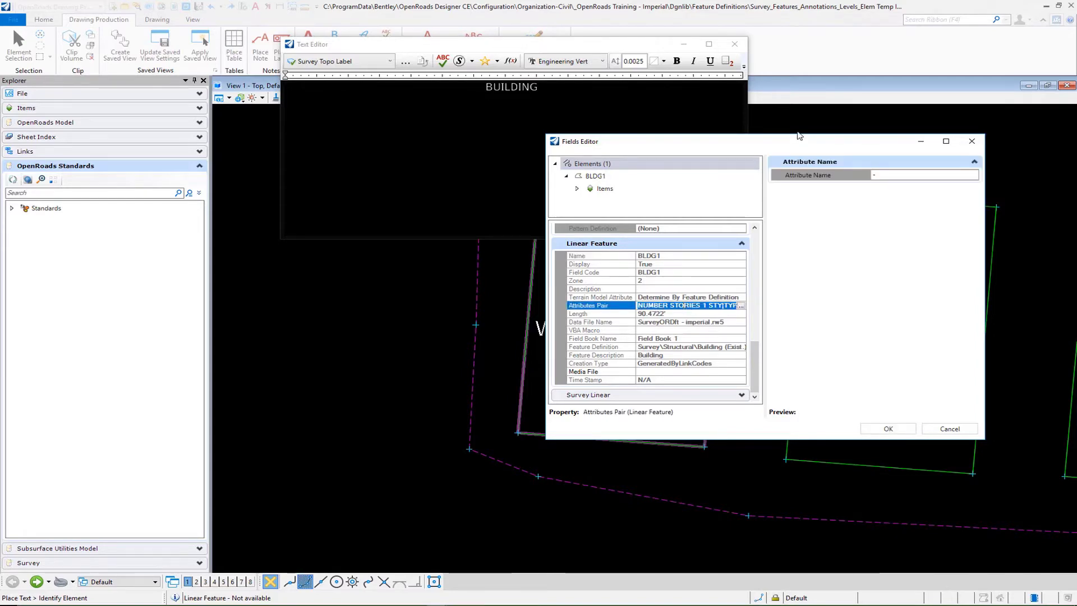
Step: Set the field's attribute name to NUMBER STORIES and insert it below the BUILDING line
left_click_drag(796, 141, 367, 146)
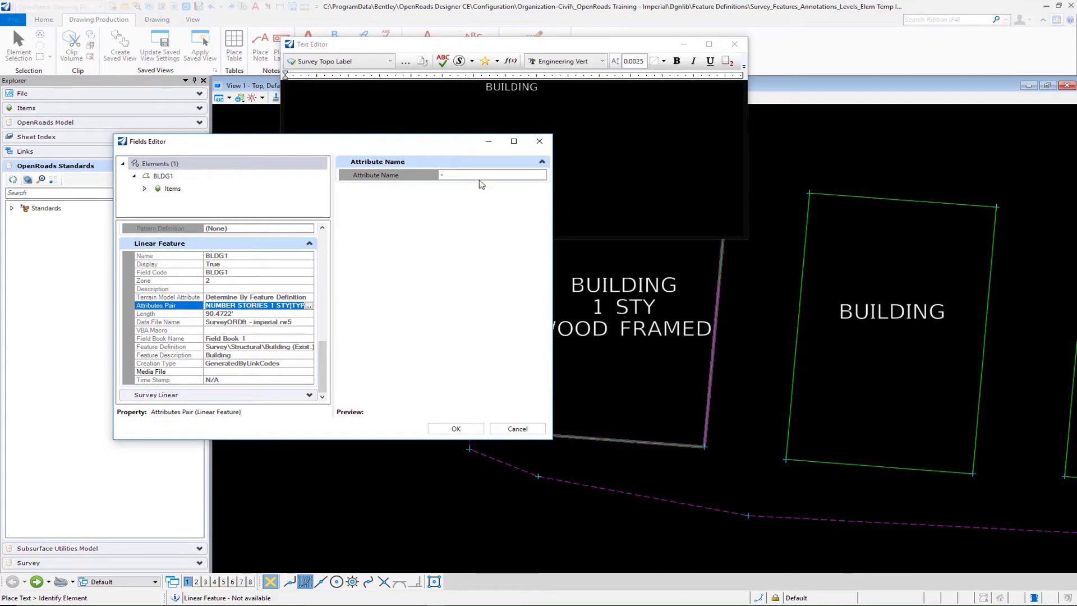
left_click(429, 176)
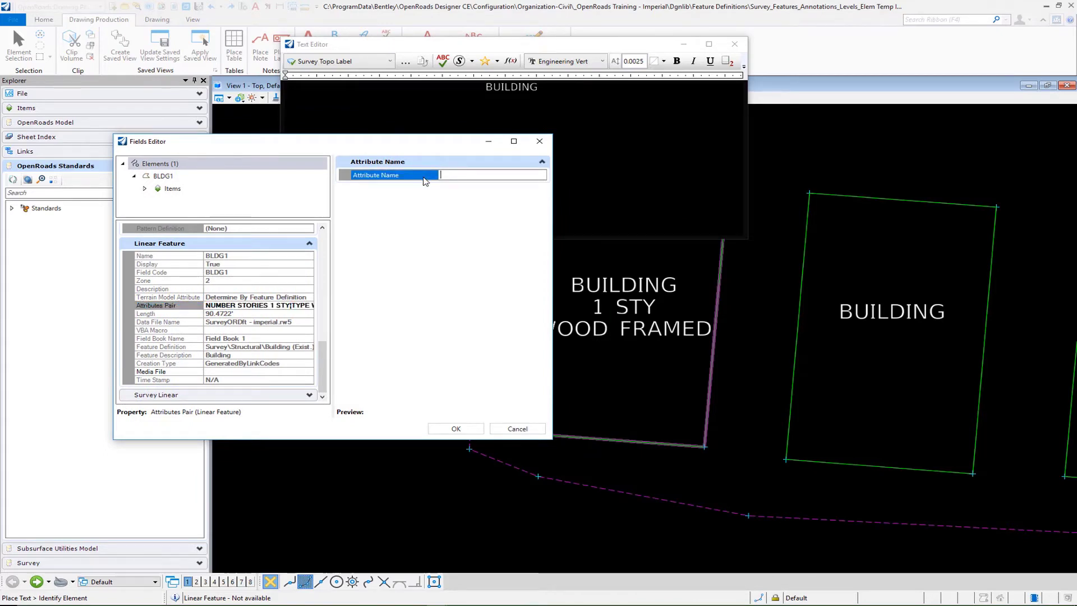
type("NUMB")
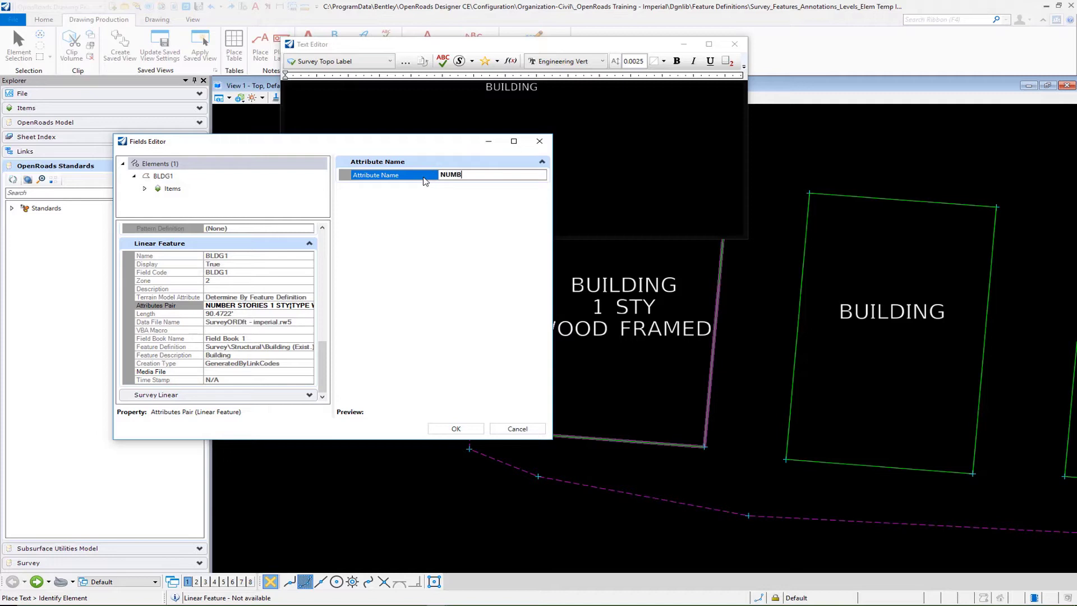
type("ER STORIES")
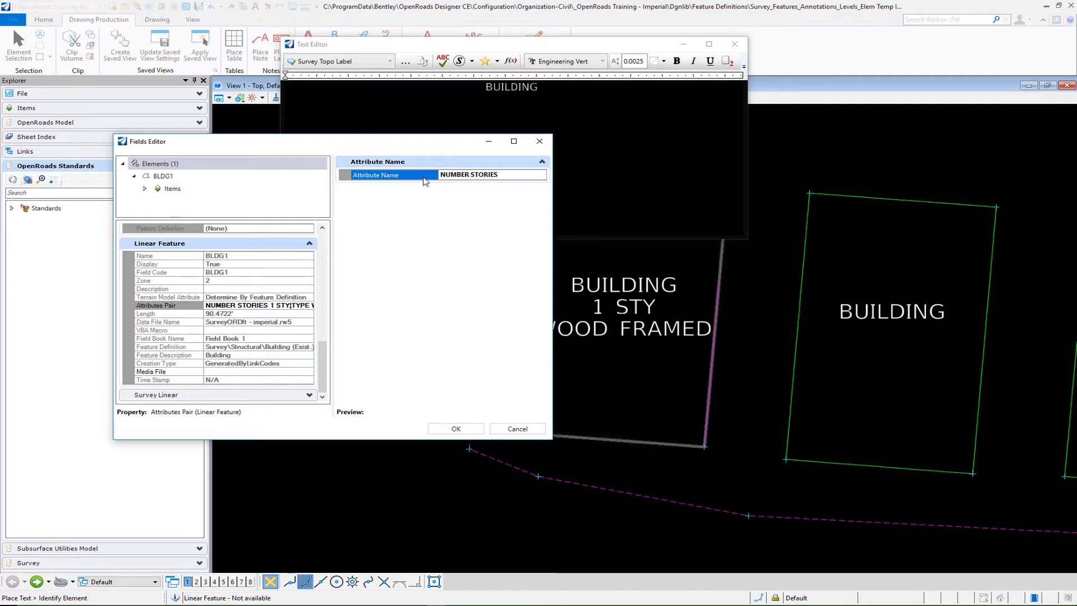
key("Return")
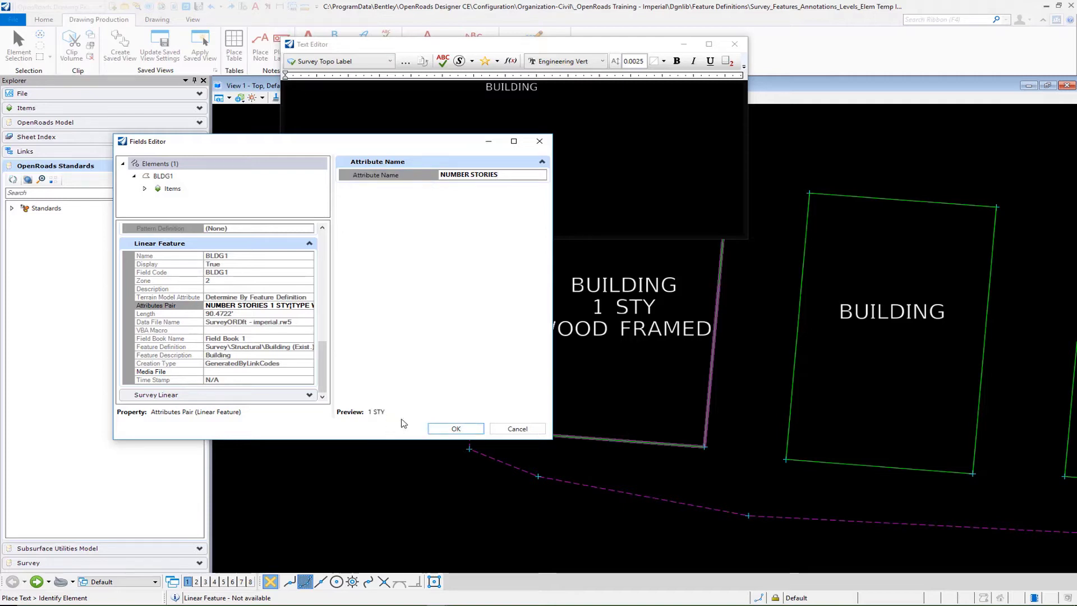
left_click(448, 430)
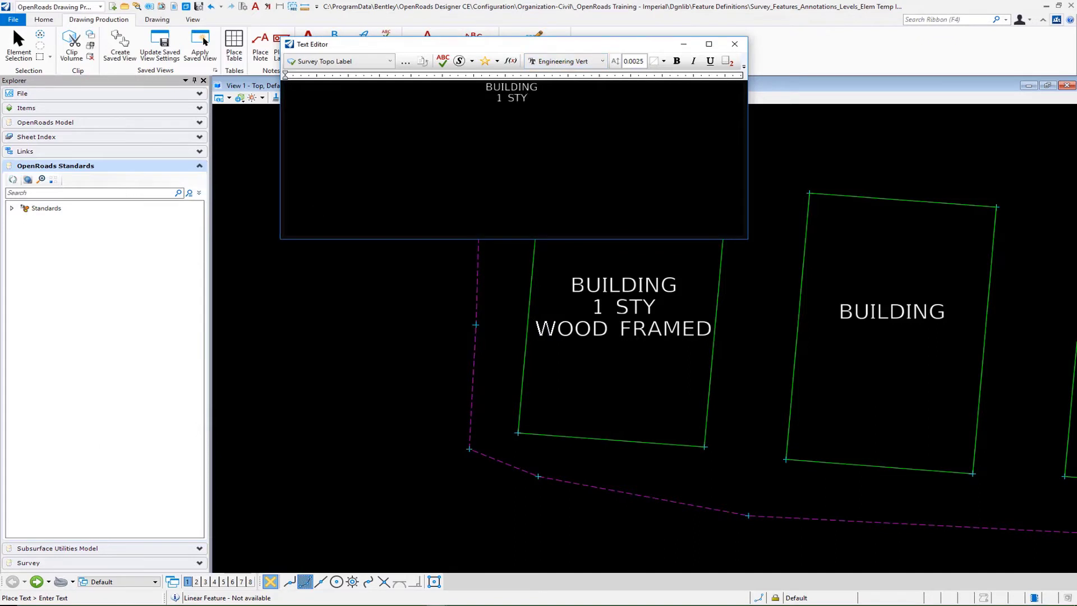
Step: On a third text line, add another Element Properties field from the BLDG1 outline's Linear Feature Attributes Pair property
key("Return")
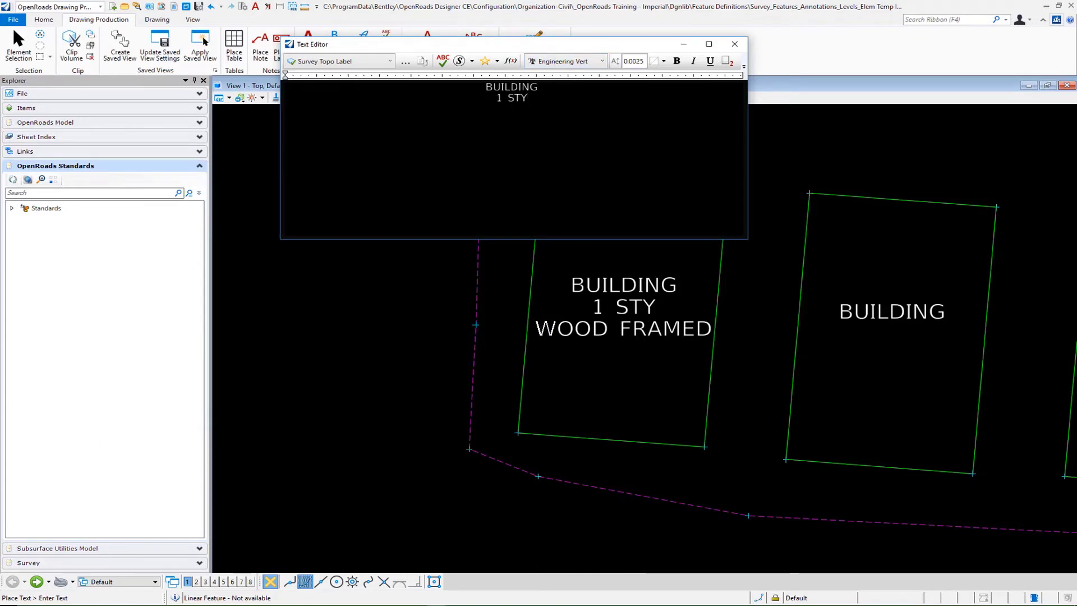
left_click(510, 61)
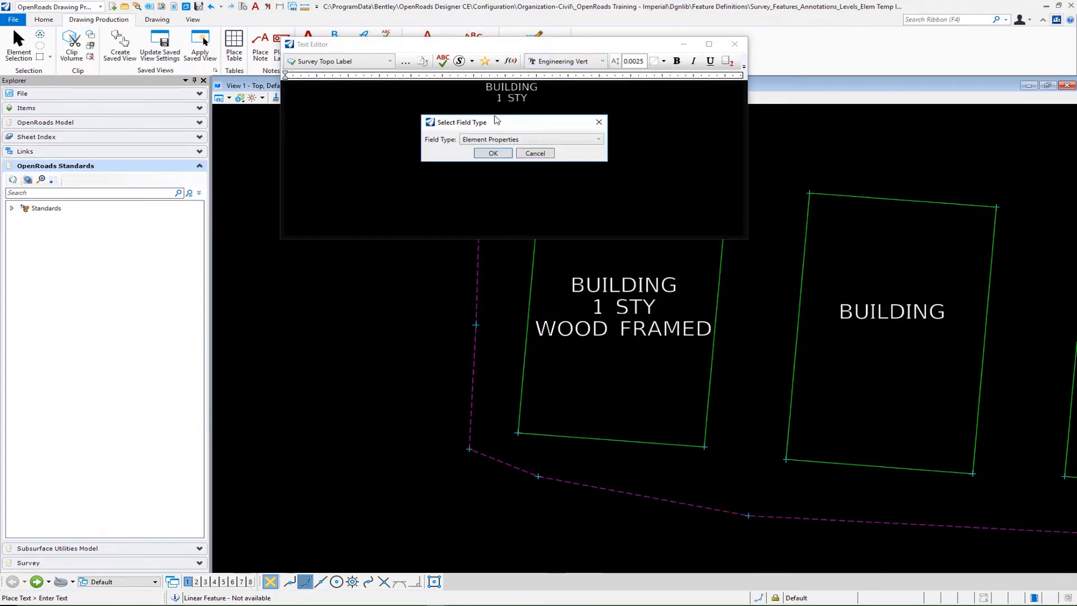
left_click(493, 153)
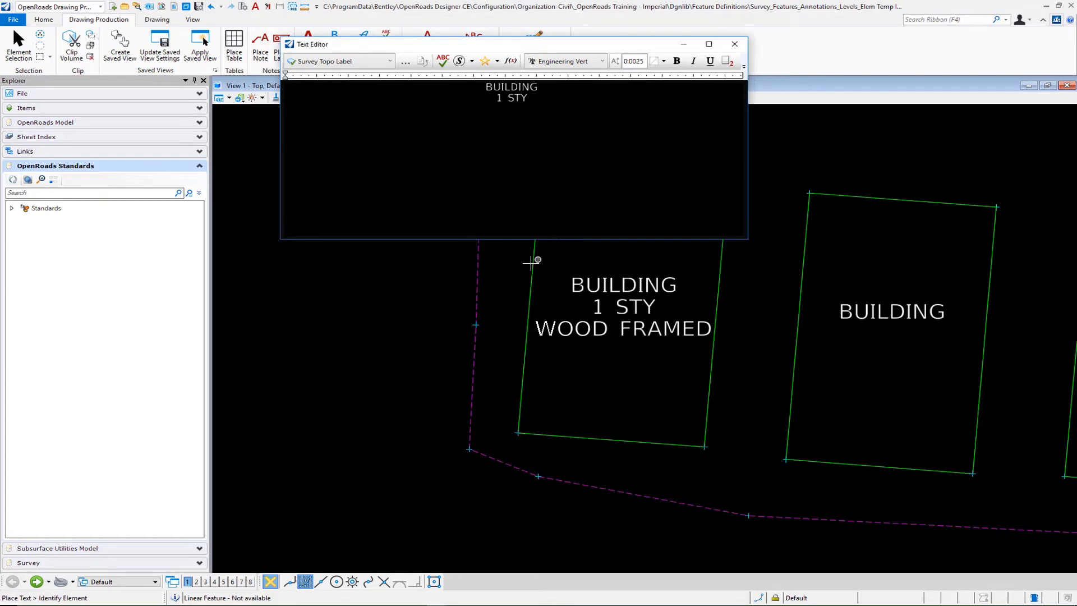
left_click(530, 263)
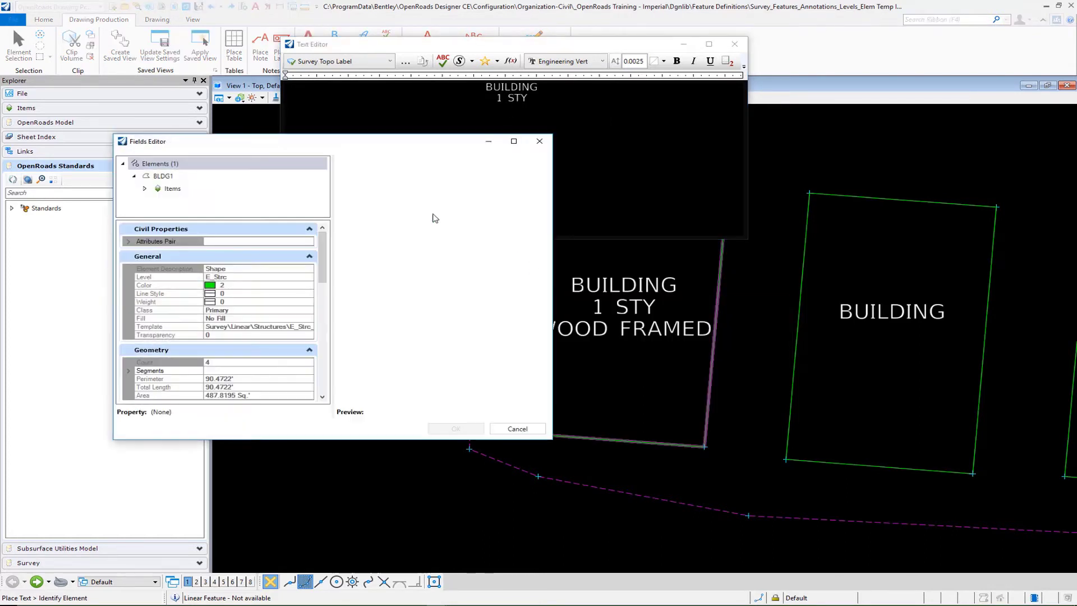
left_click_drag(322, 248, 330, 326)
scroll(316, 328, "down", 6)
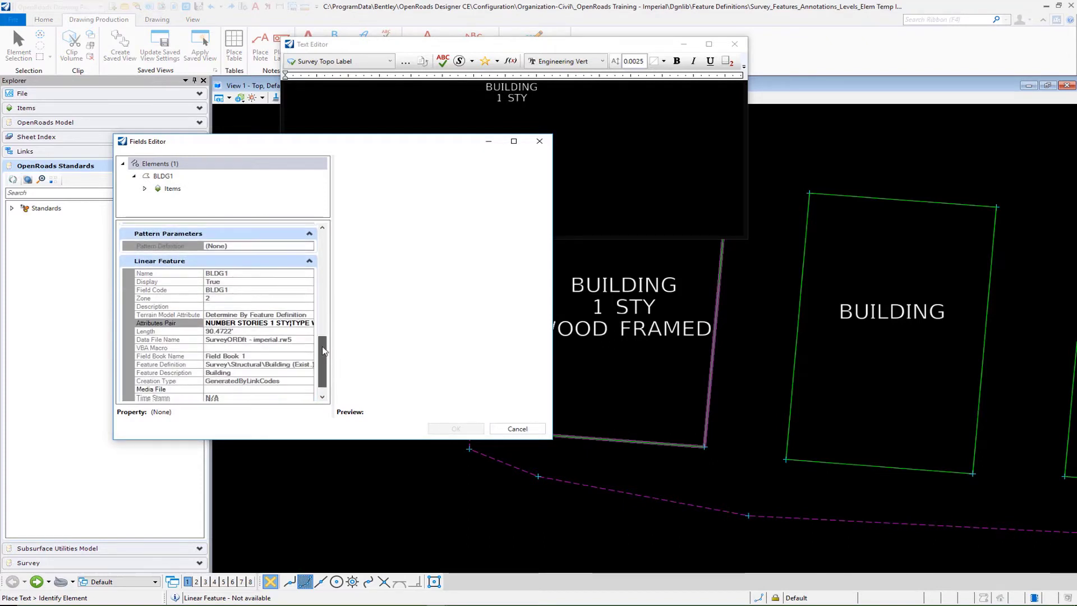
left_click(295, 325)
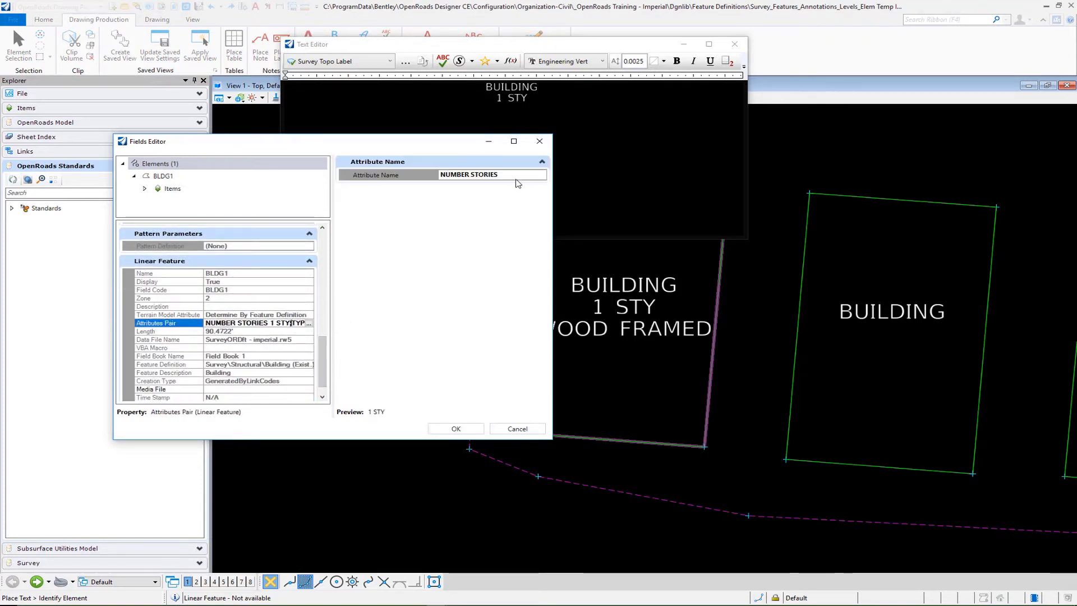
Step: Set the second field's attribute name to TYPE and insert it into the label text
left_click(514, 179)
left_click_drag(507, 176, 263, 178)
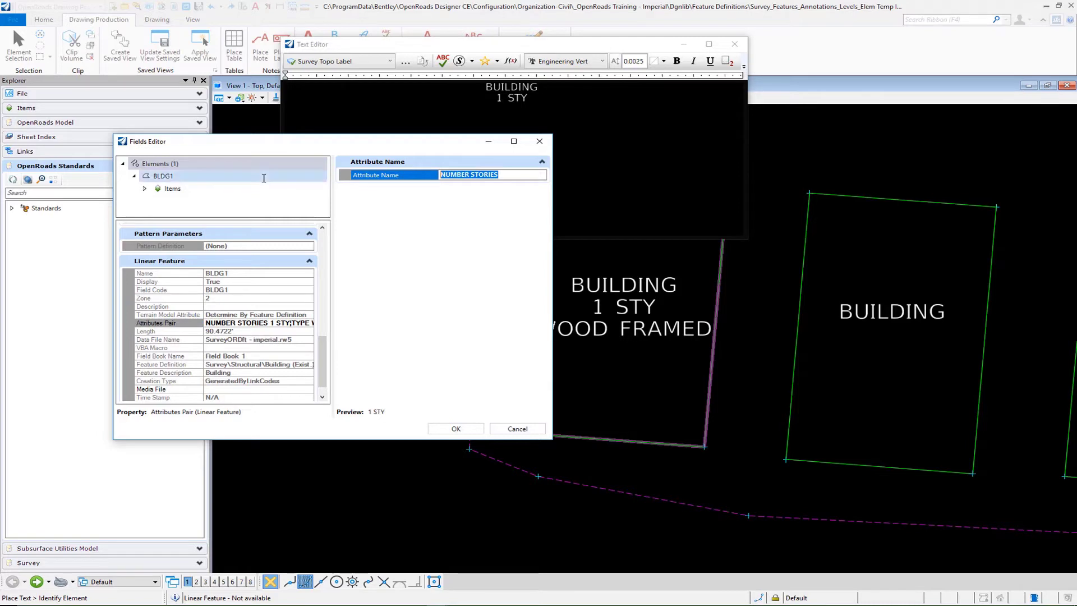
type("TYPE")
key("Tab")
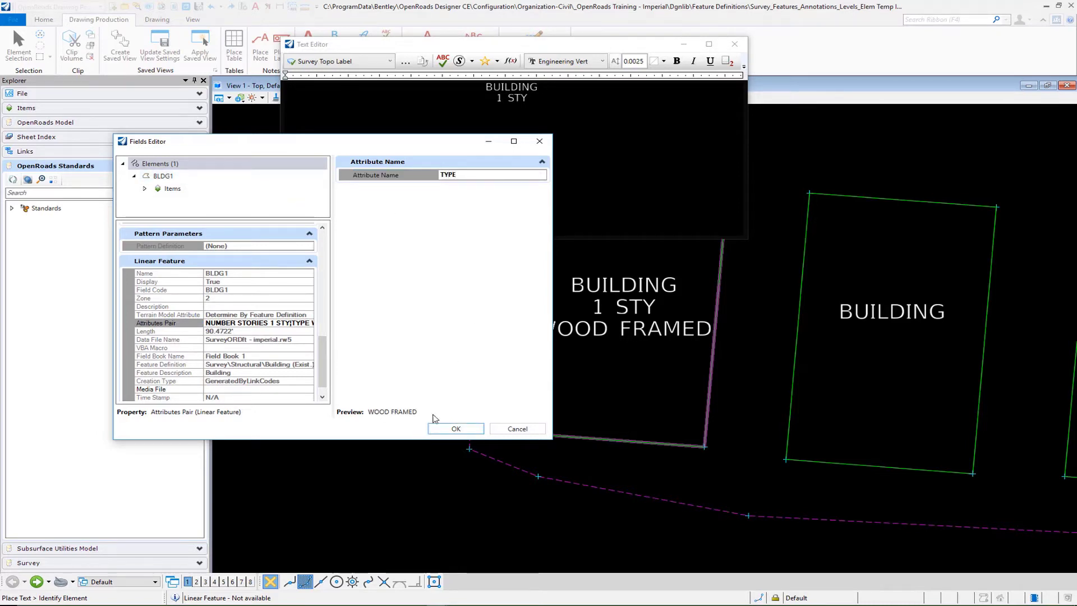
left_click(455, 428)
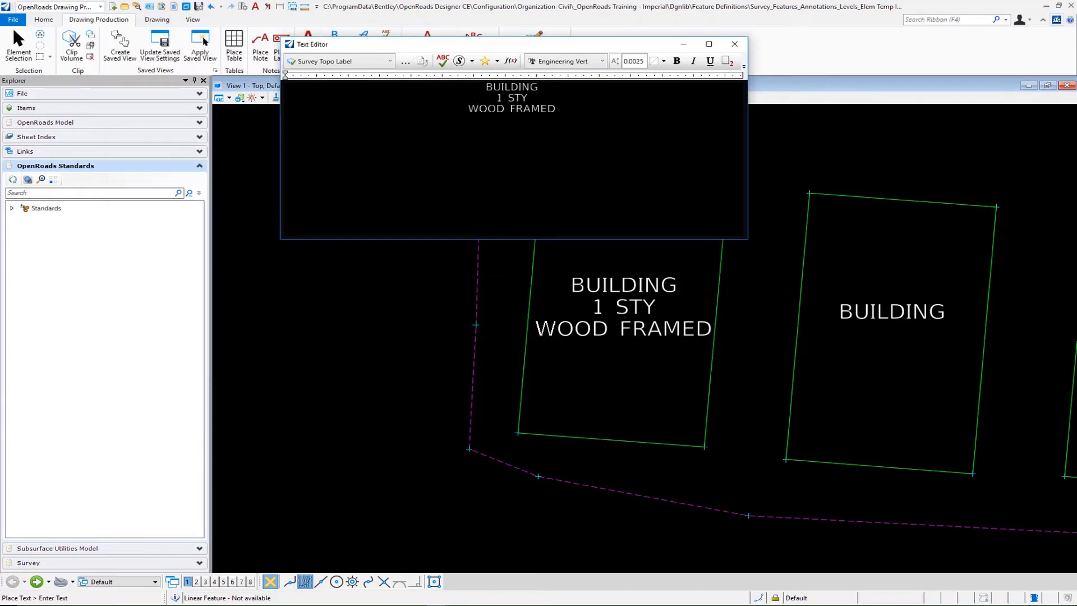
Step: Save all three lines of the building label as a text favorite
left_click_drag(556, 110, 462, 91)
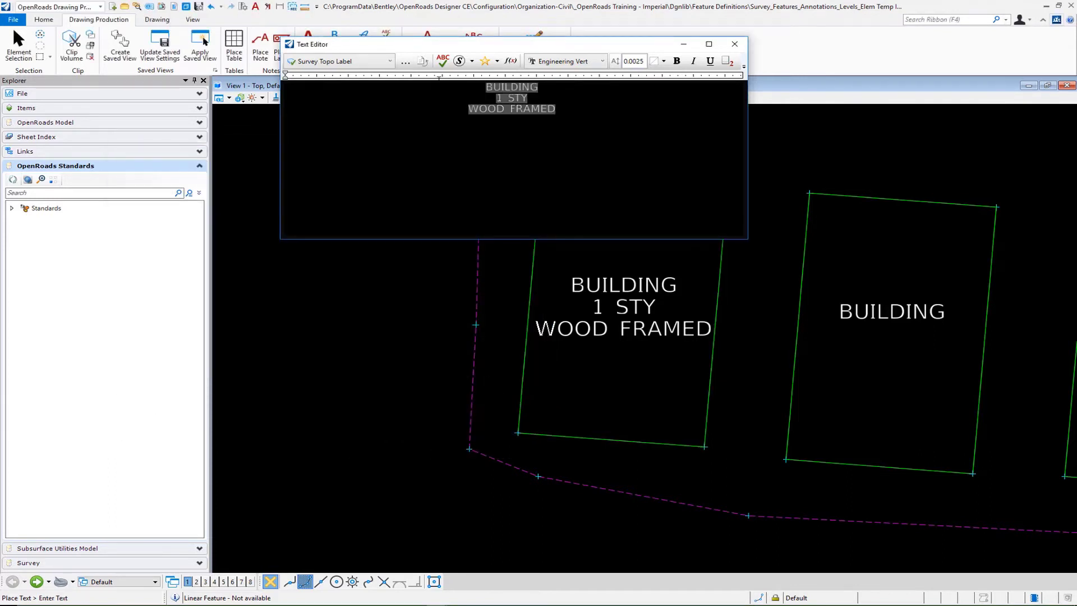
right_click(507, 88)
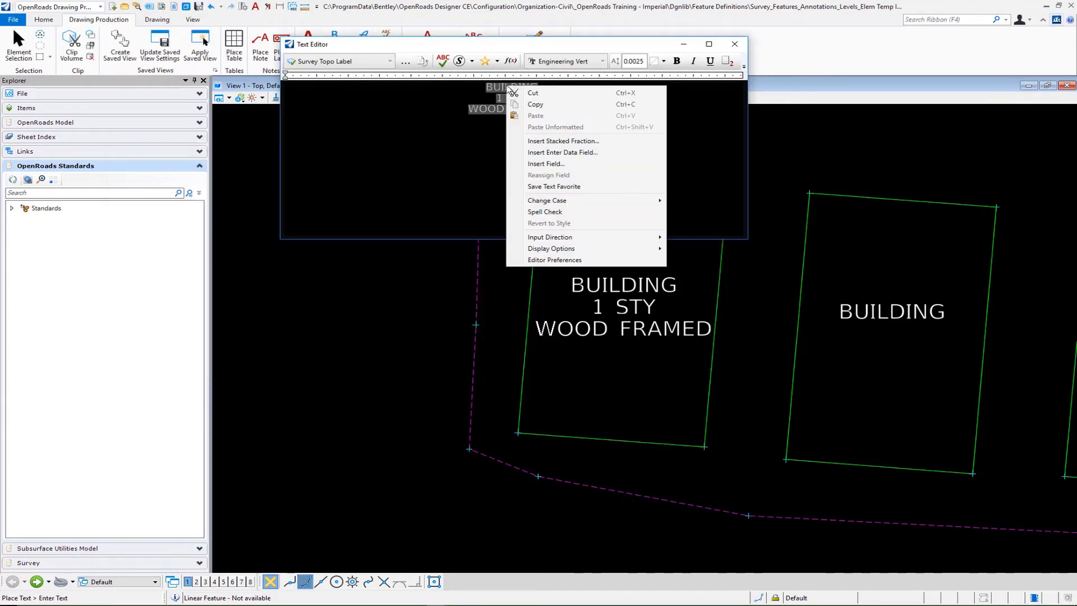
left_click(530, 188)
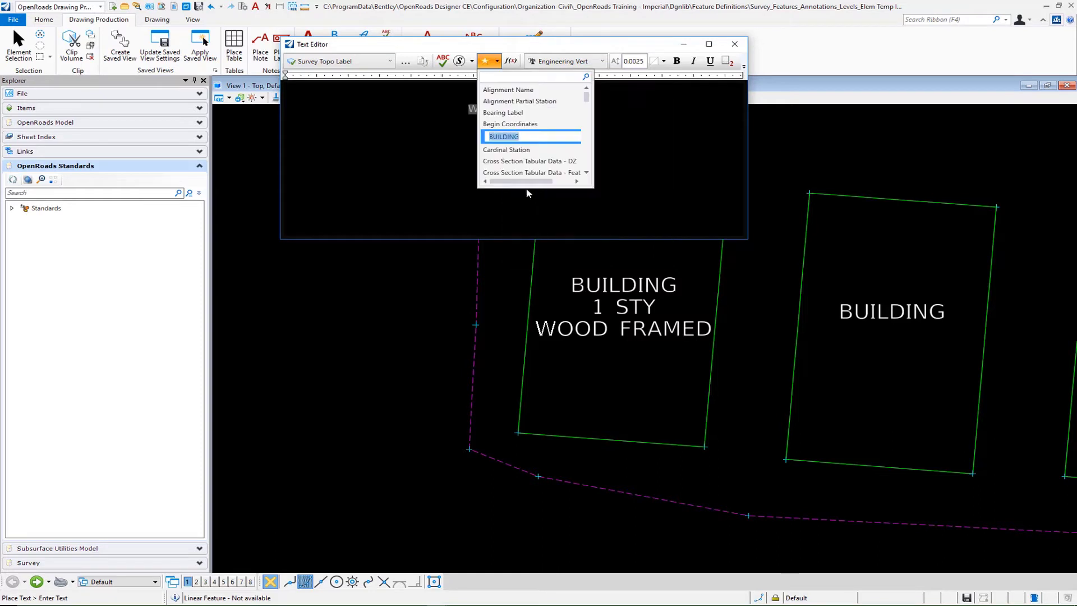
left_click(466, 202)
Step: Rename the BUILDING text favorite as Survey Top Building Label and close the text editor
left_click(498, 63)
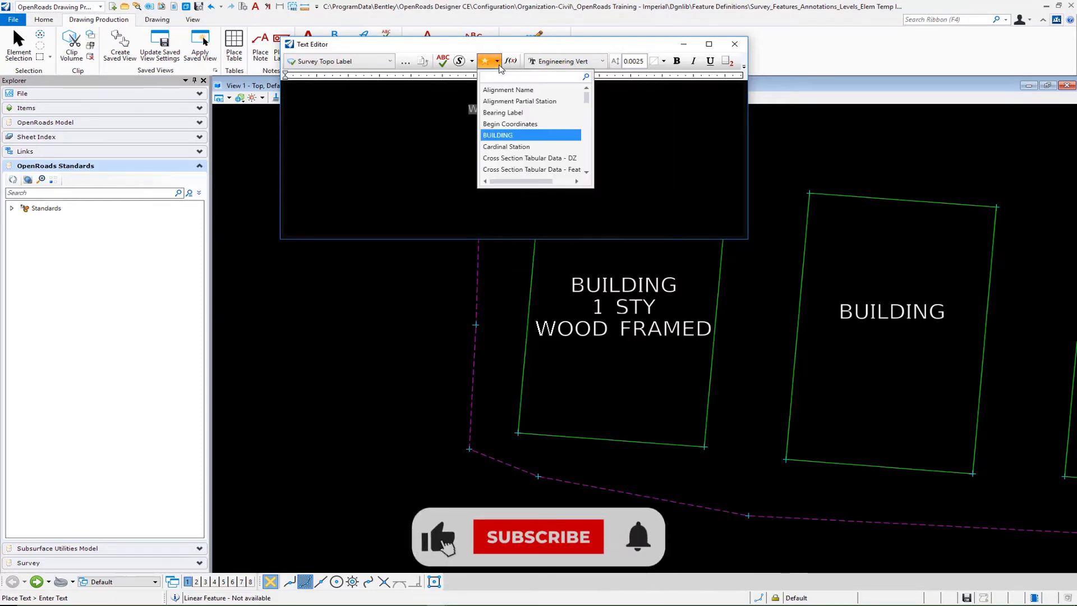
right_click(533, 137)
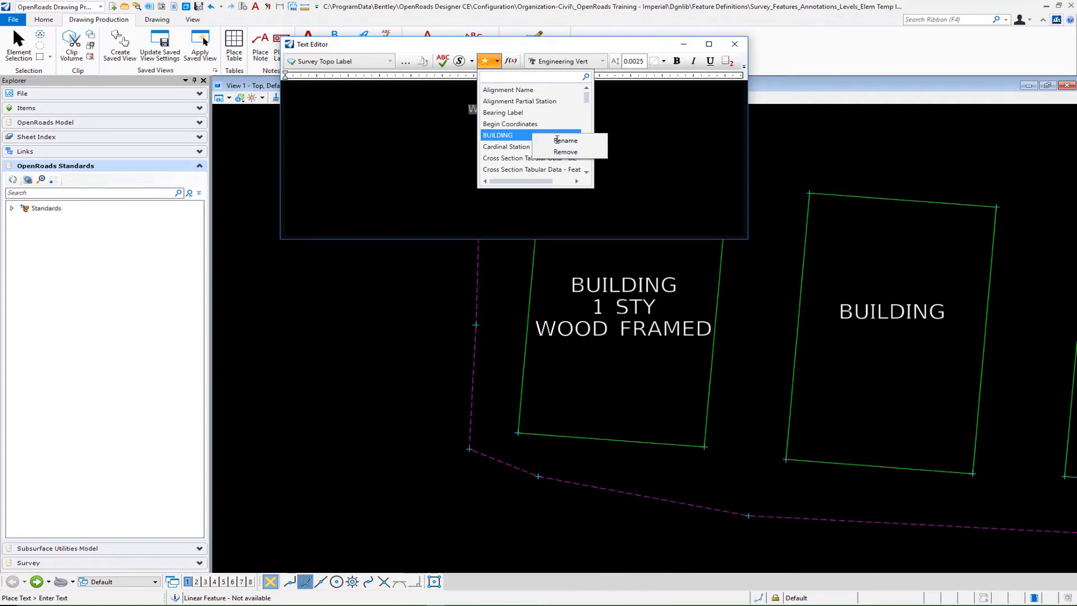
left_click(565, 140)
type("Survey ")
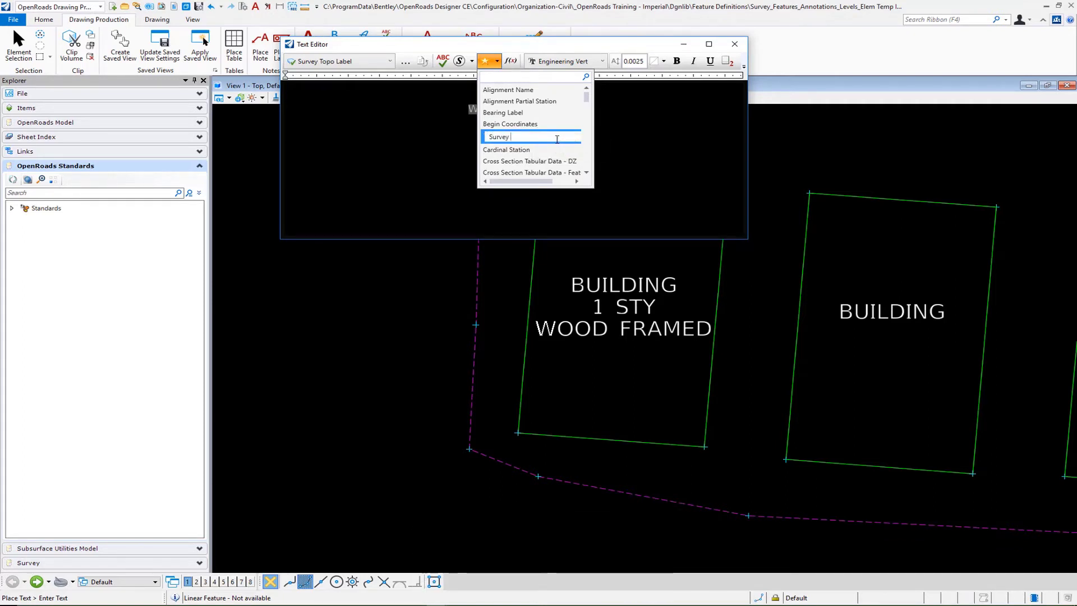
type("Building ")
type("Top ")
type("Label")
key("Return")
left_click(735, 47)
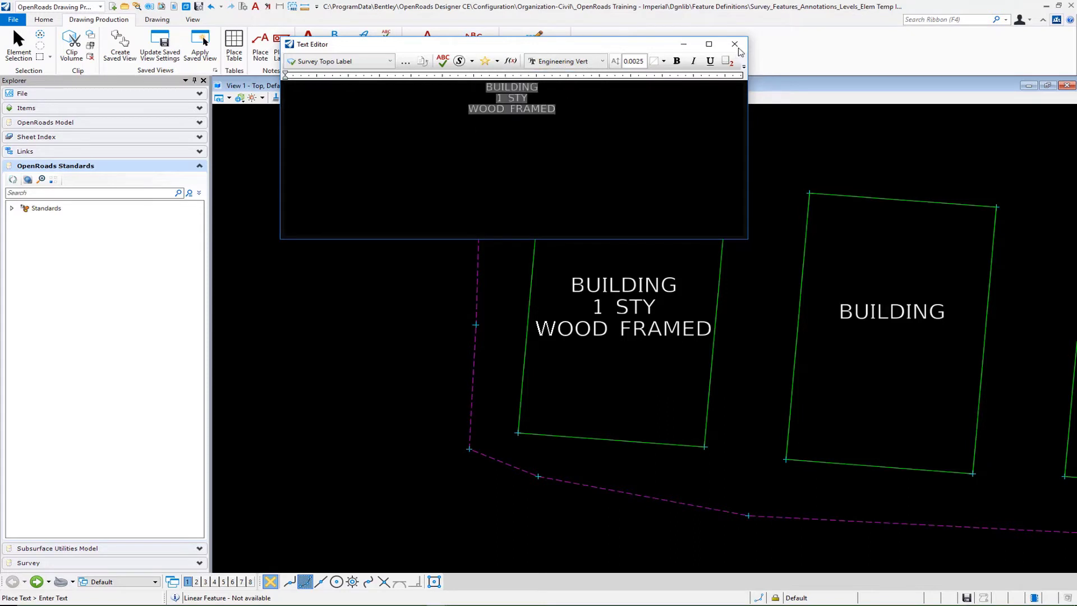
left_click(732, 44)
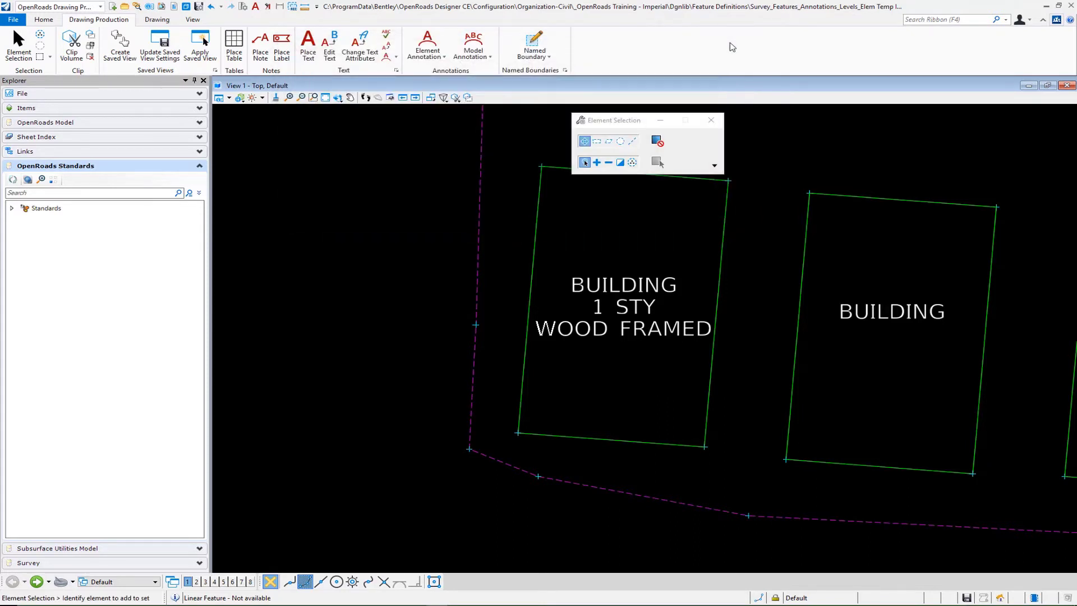
Step: Under the survey library's plan annotation groups, create a category named Survey within Linear3d
left_click(12, 209)
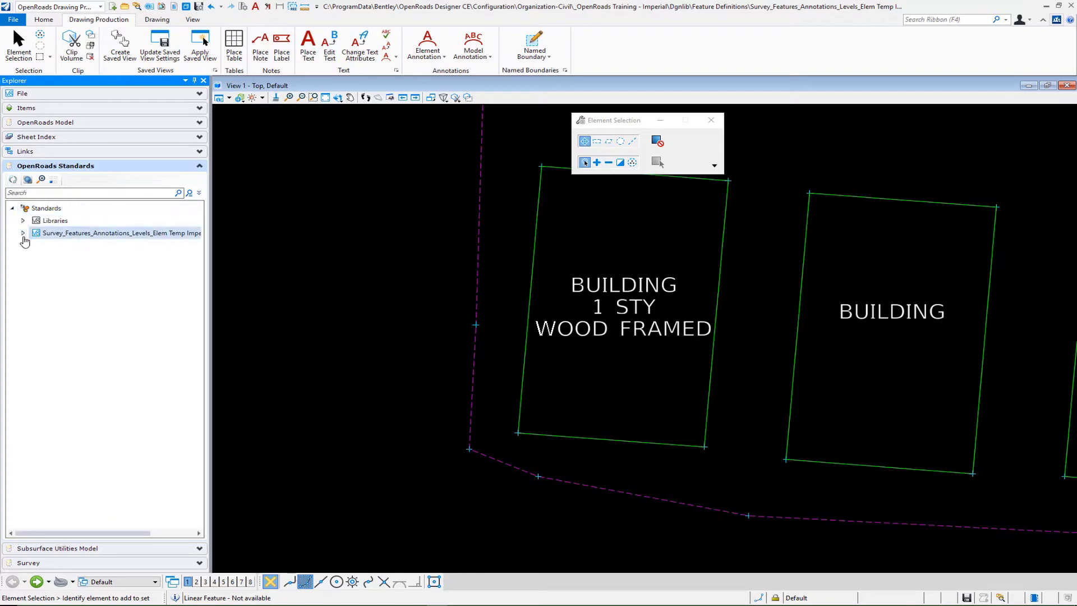
left_click(23, 234)
left_click(34, 270)
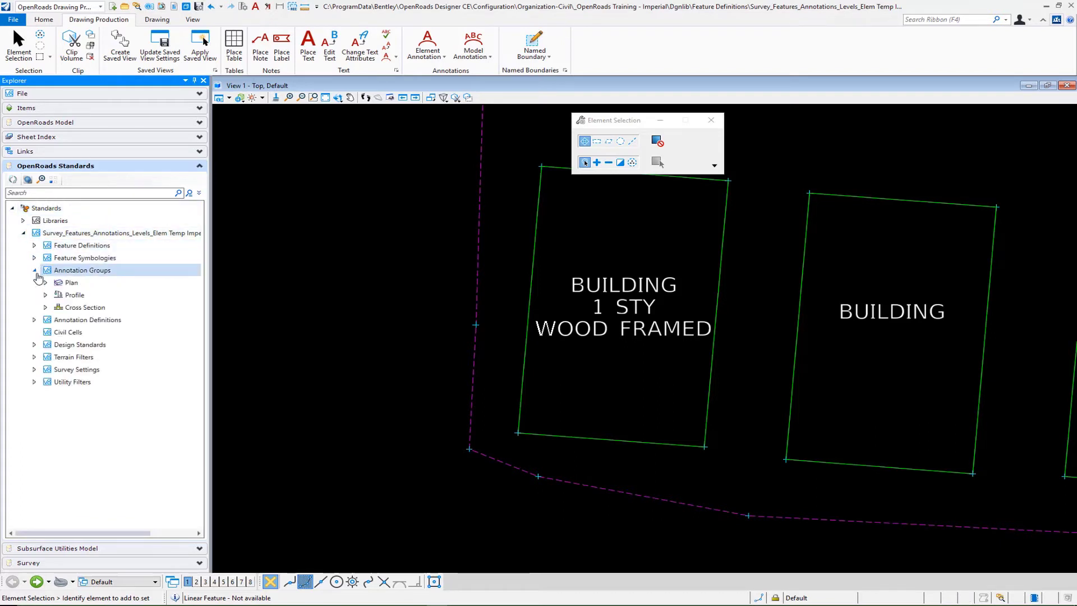
left_click(43, 283)
left_click(46, 282)
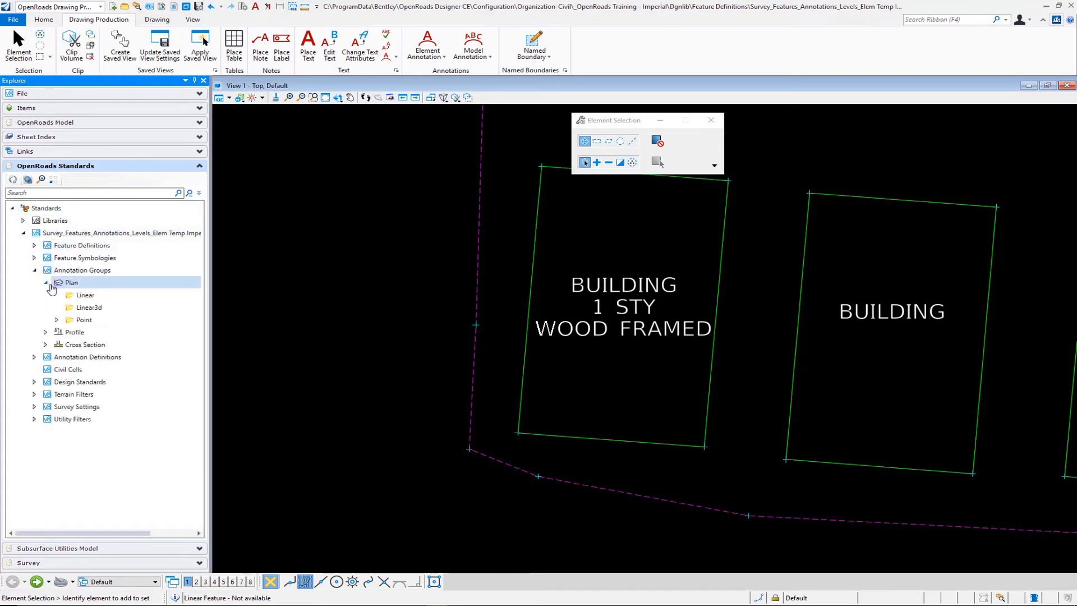
left_click(67, 308)
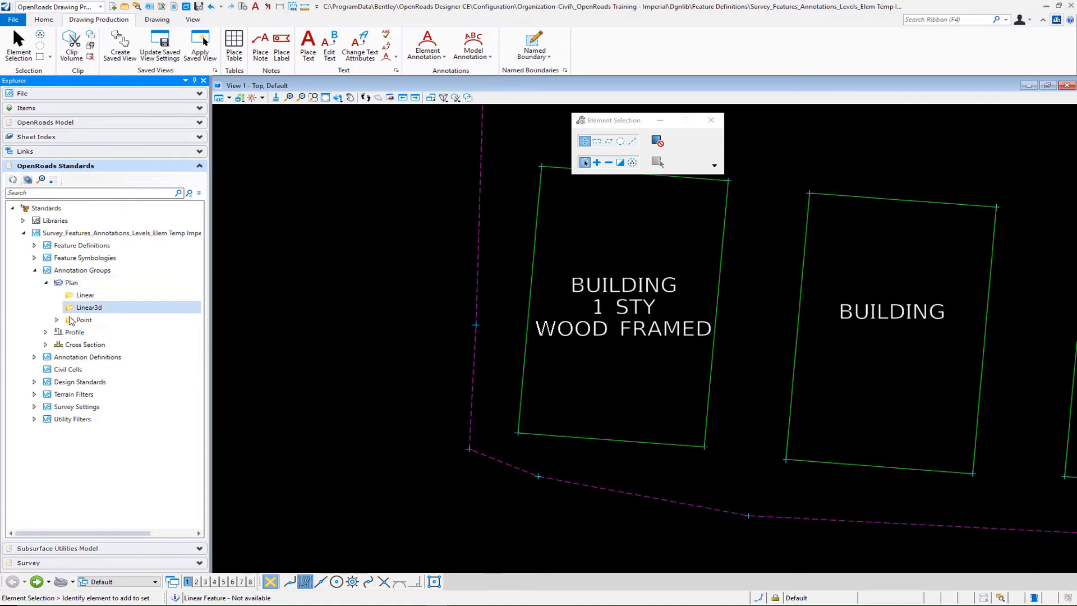
left_click(71, 321)
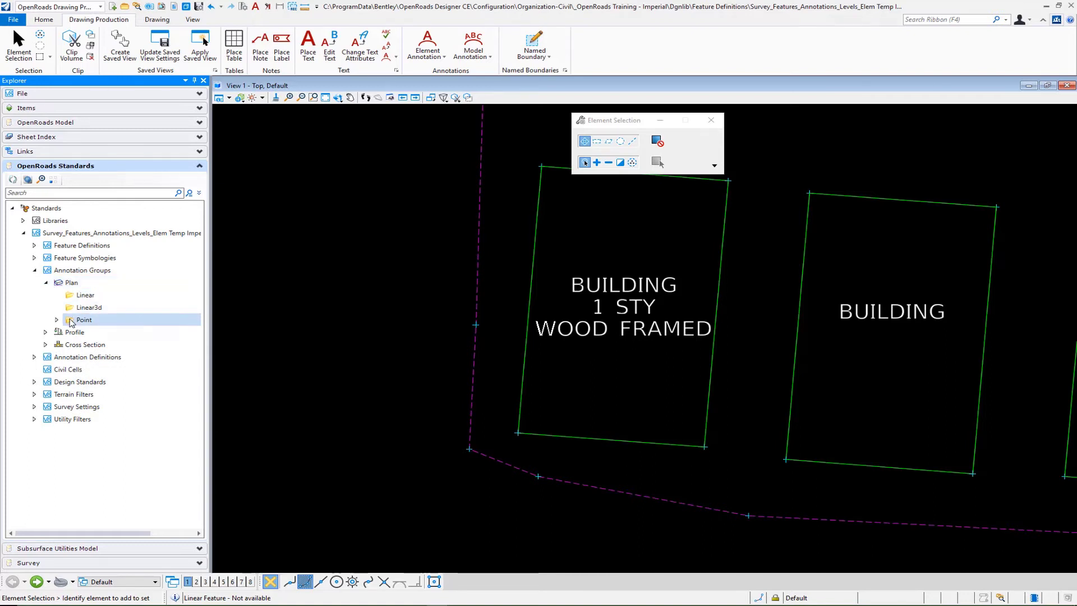
left_click(96, 310)
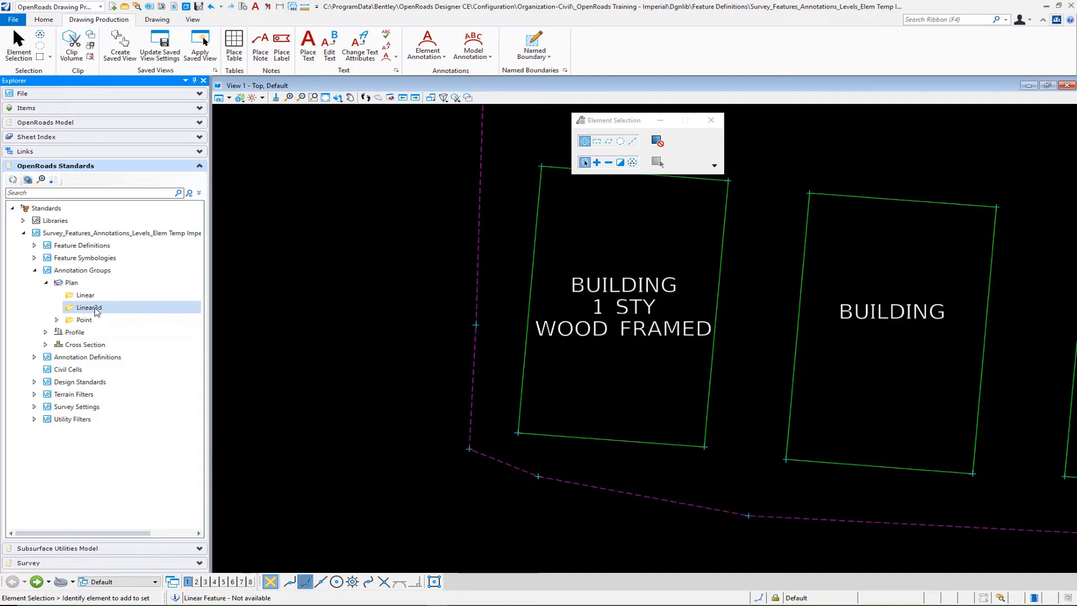
right_click(95, 311)
left_click(133, 314)
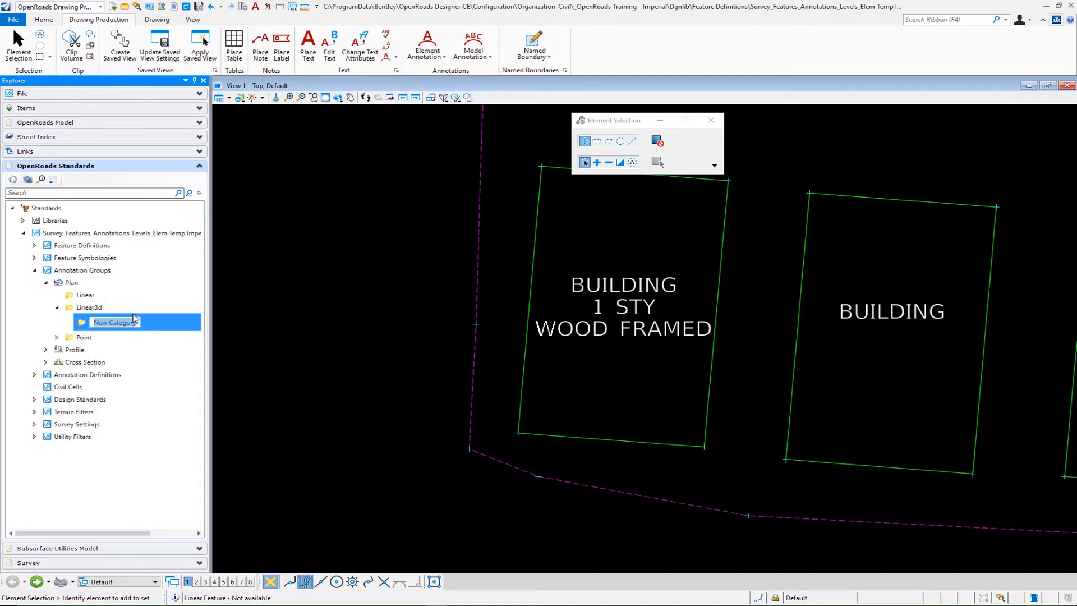
type("Survey")
key("Return")
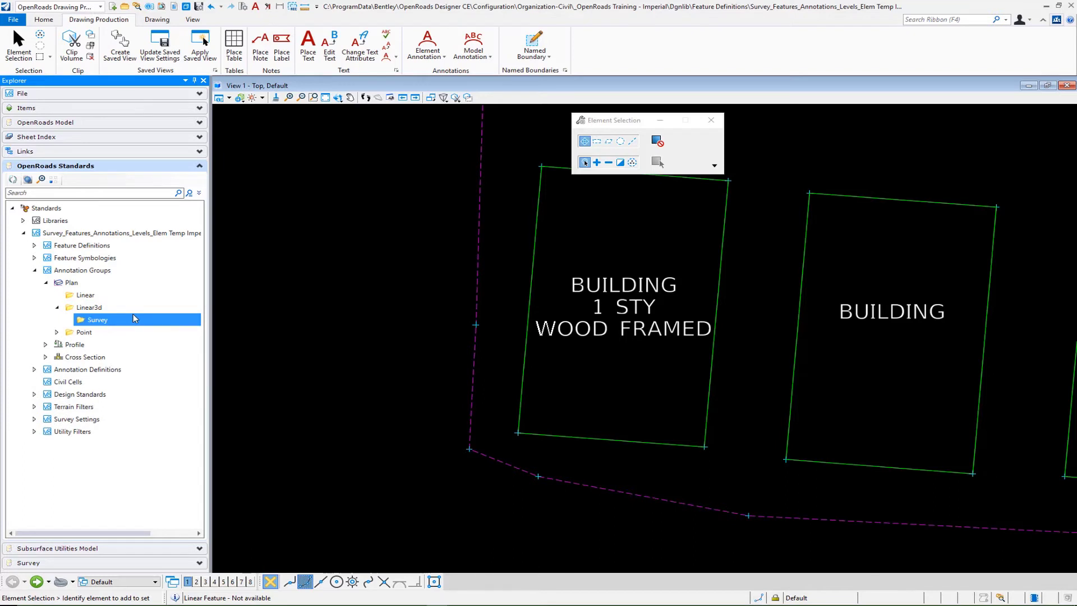
Step: Create an annotation group named Building Label in the Survey category
right_click(128, 319)
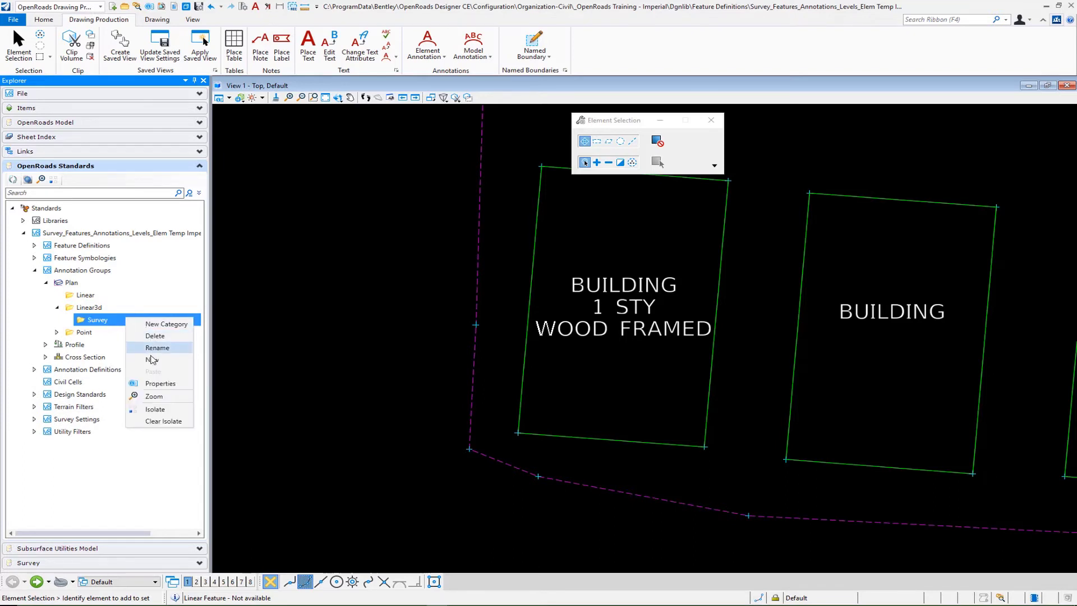
left_click(152, 359)
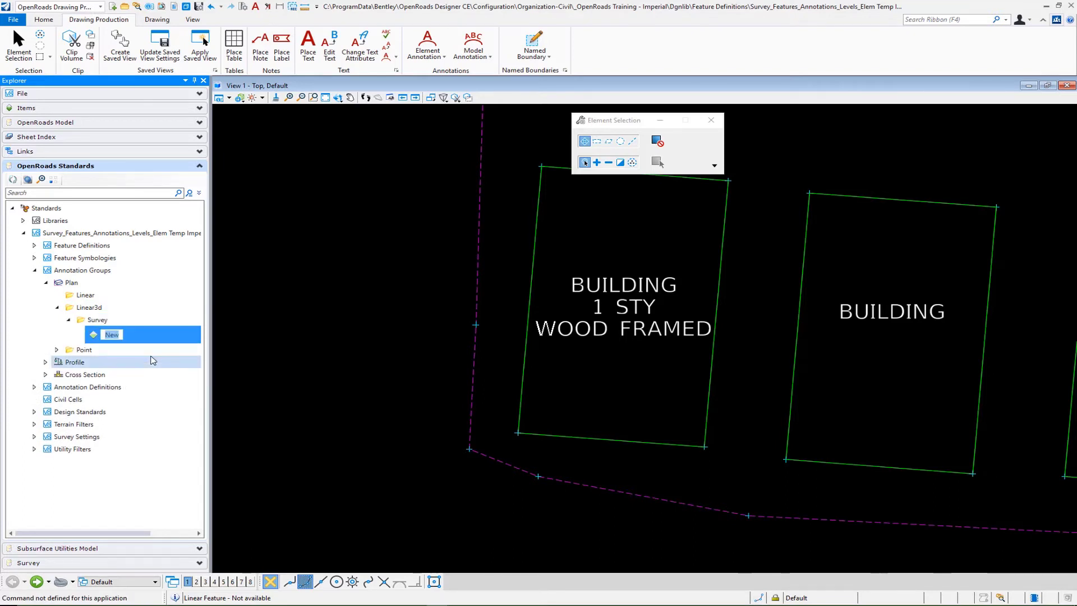
type("Building Label")
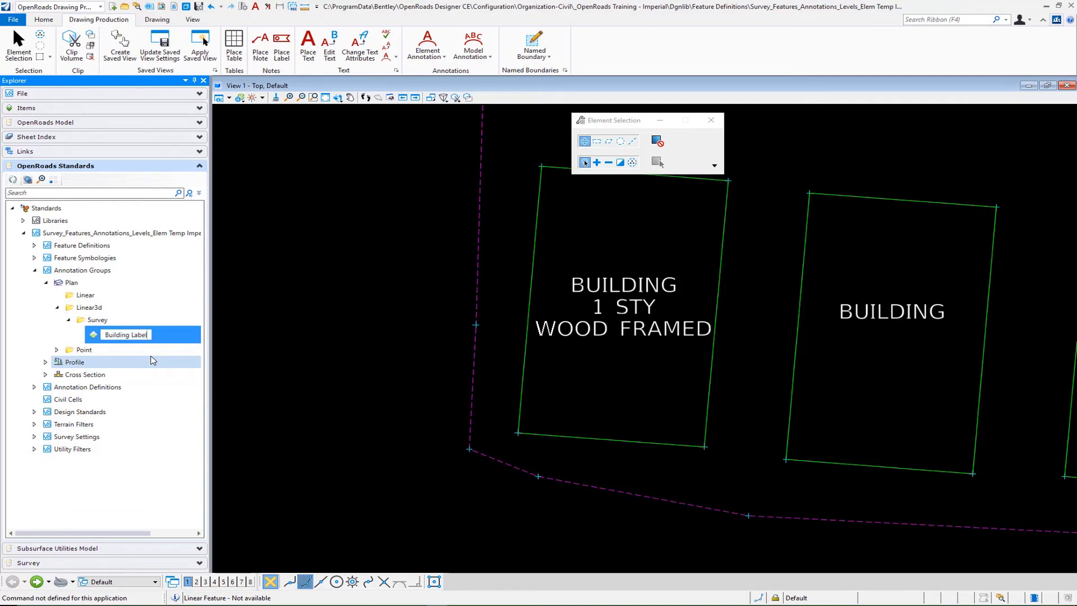
key("Return")
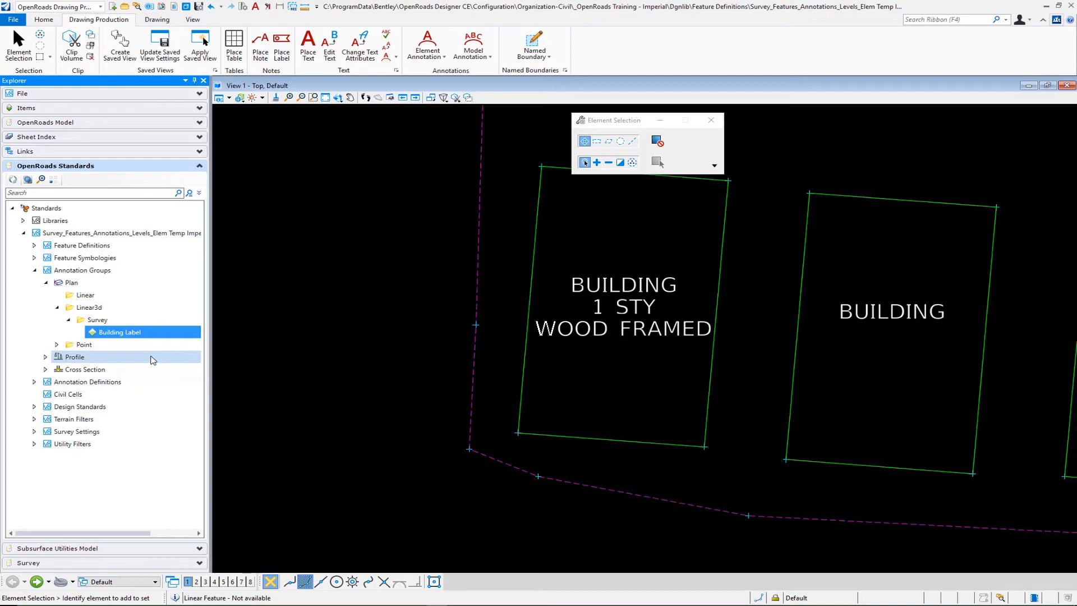
Step: Open the Building Label group for managing annotations and add a new Linear3d Annotation
right_click(171, 332)
left_click(191, 339)
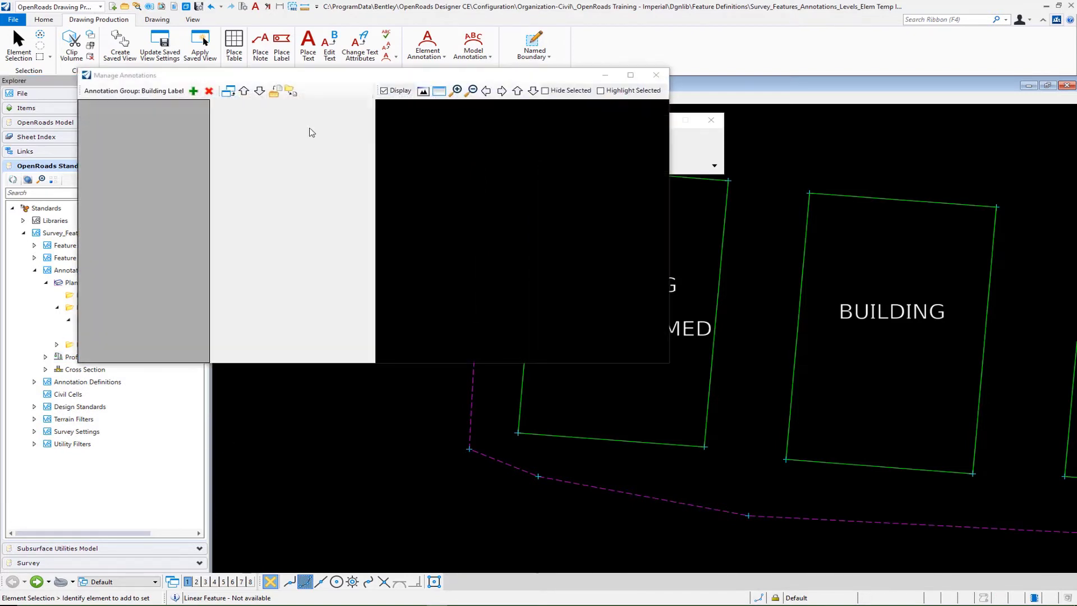
left_click_drag(384, 81, 324, 54)
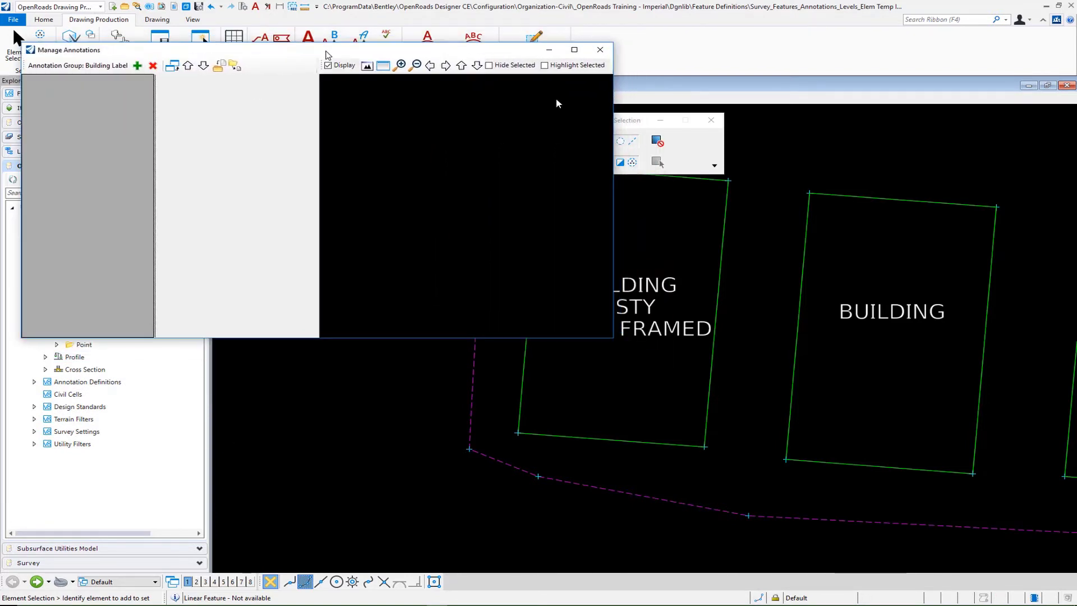
middle_click(820, 269)
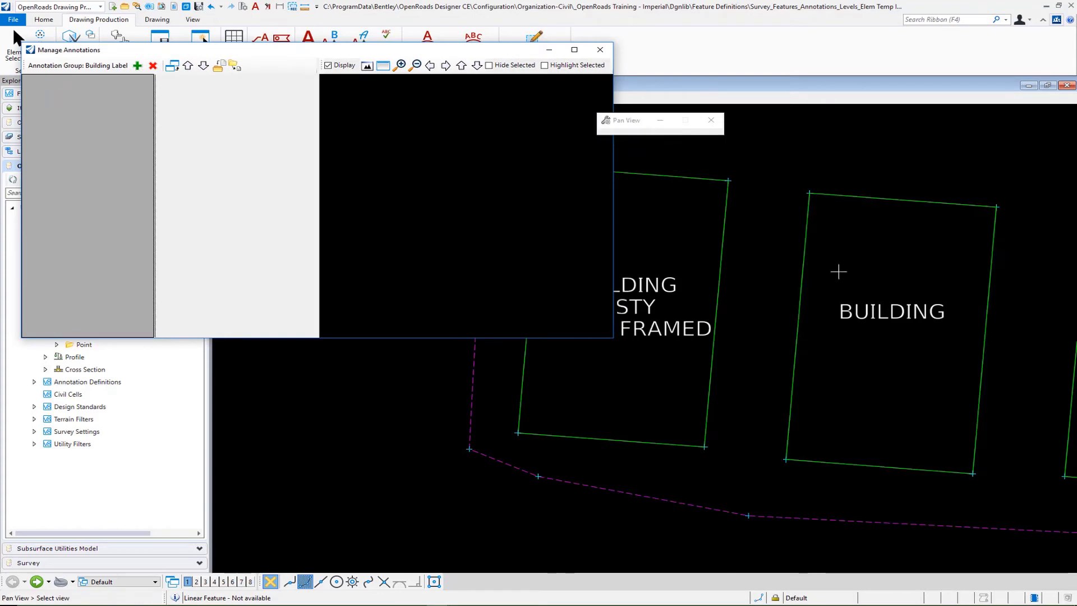
left_click(138, 66)
mouse_move(88, 69)
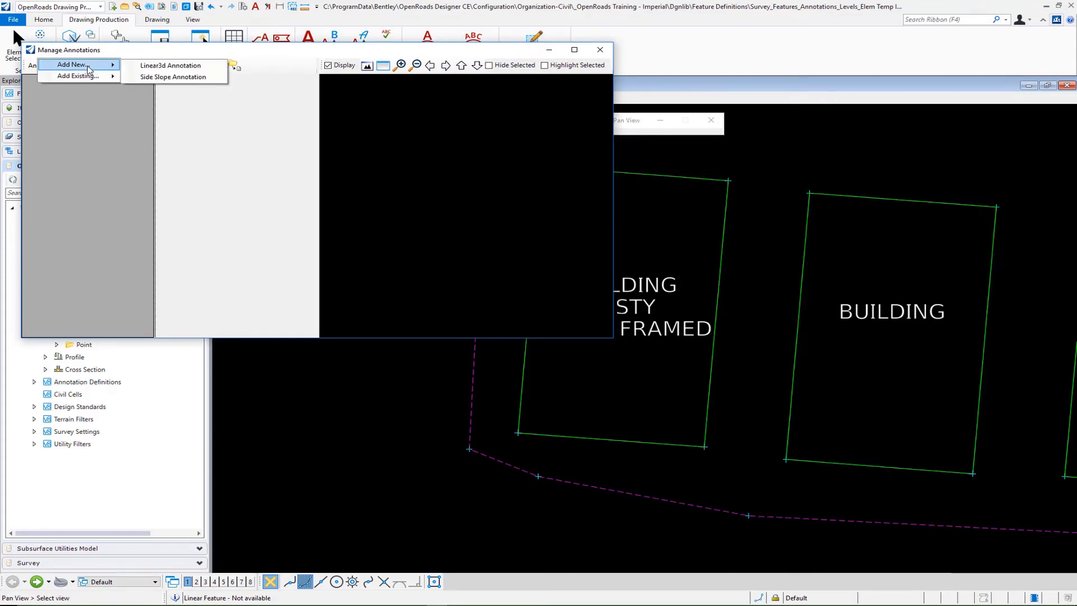
left_click(194, 66)
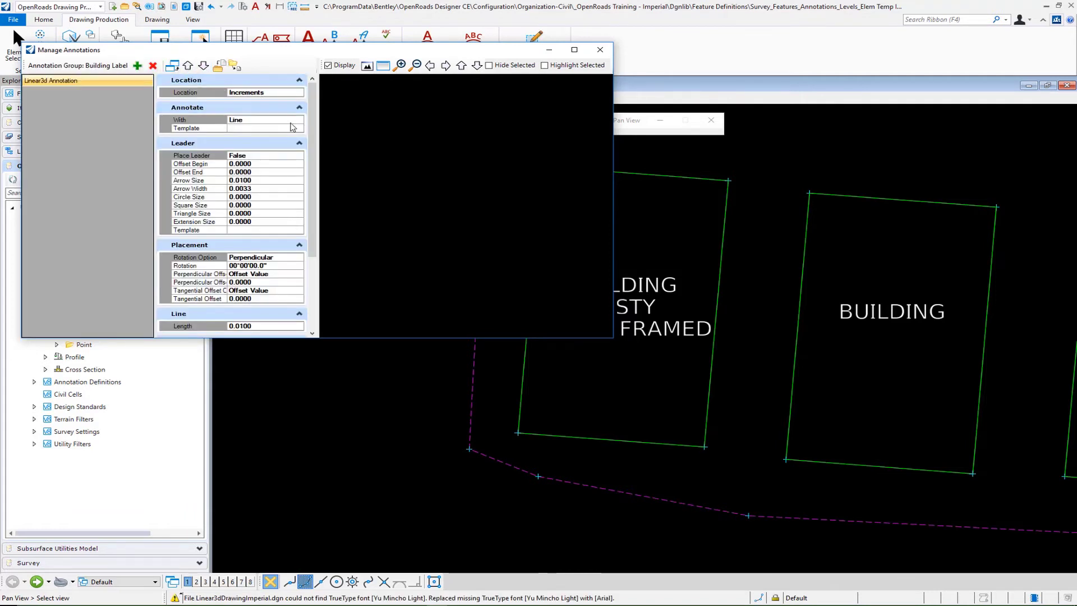
Step: Set the Linear3d annotation to annotate with Text using the Survey\Annotation\Survey Topo Label template
left_click(299, 121)
left_click(299, 120)
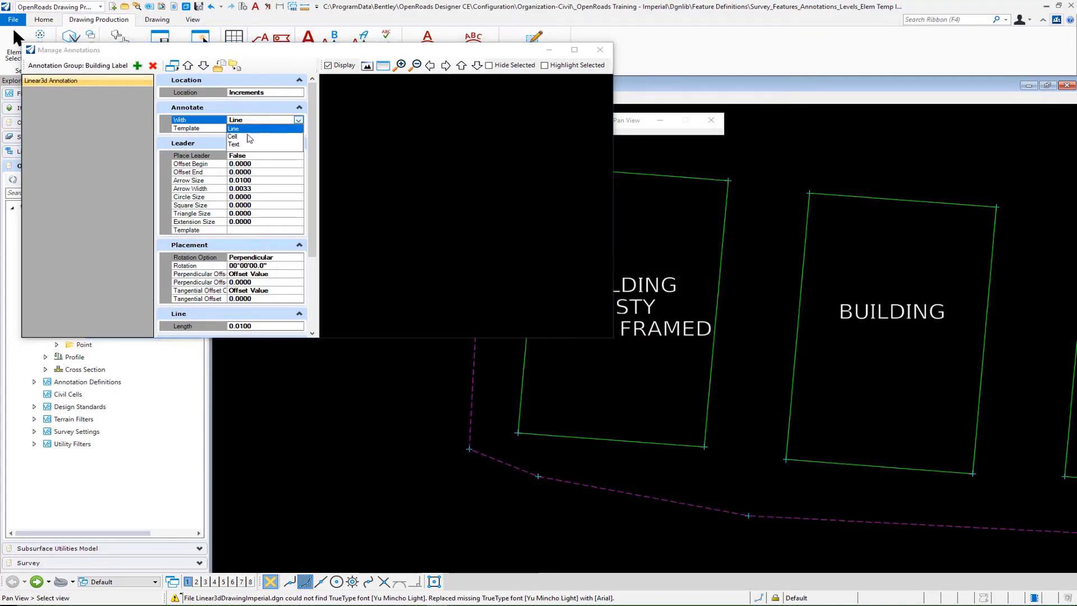
left_click(285, 141)
left_click(298, 128)
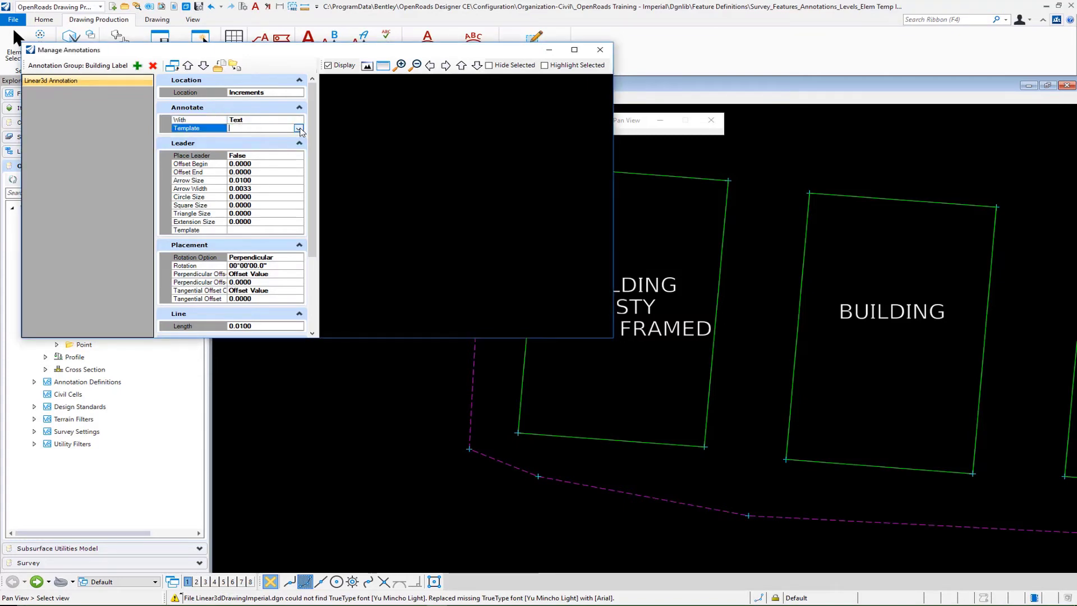
left_click(298, 128)
left_click(226, 145)
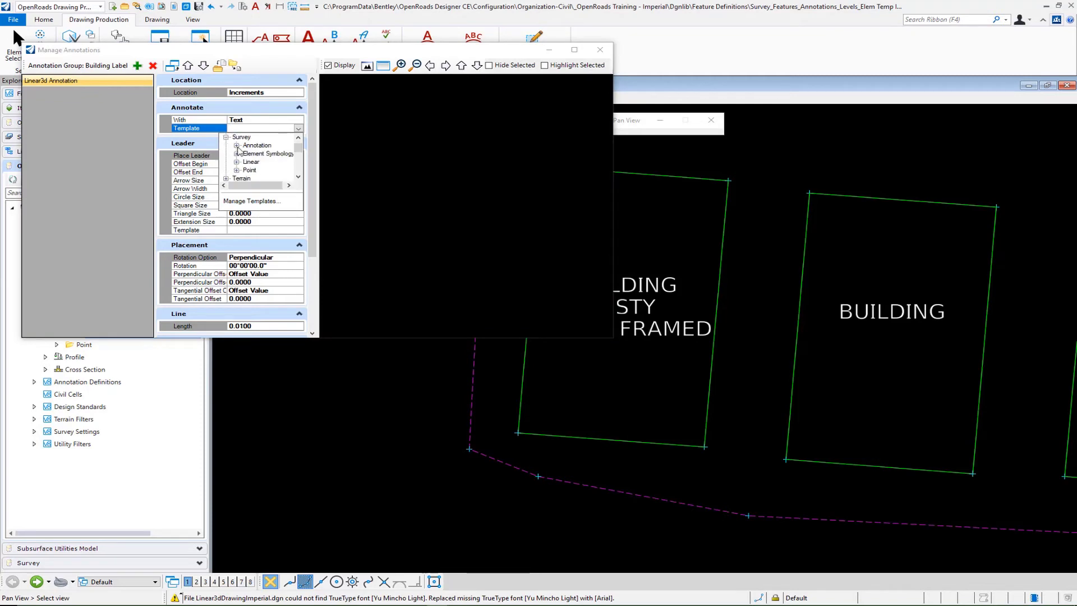
left_click(237, 145)
left_click(256, 153)
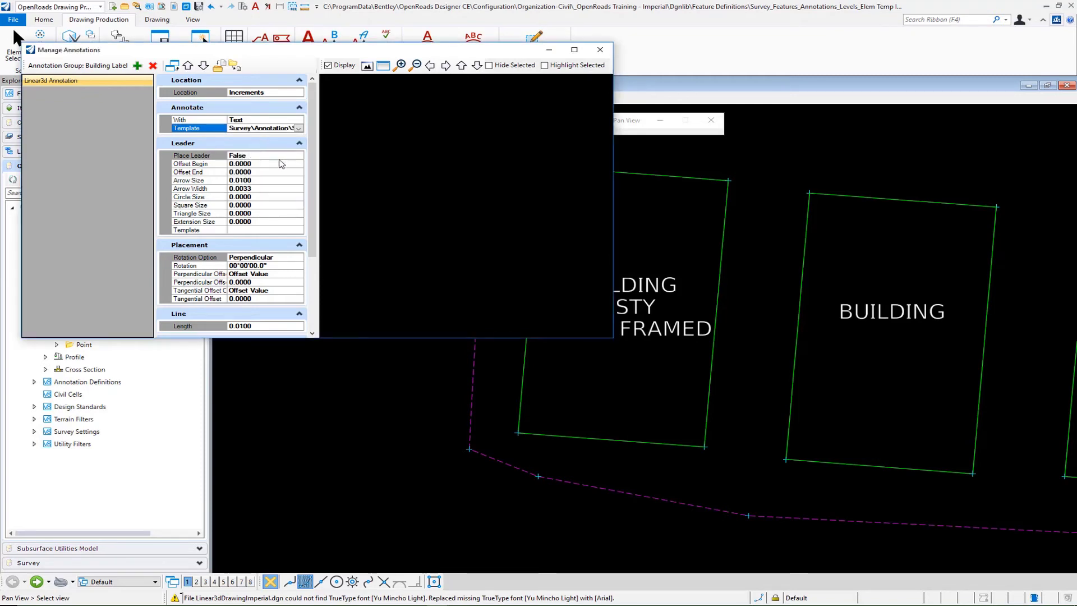
Step: Set the annotation's rotation option to Angle Value
left_click(299, 144)
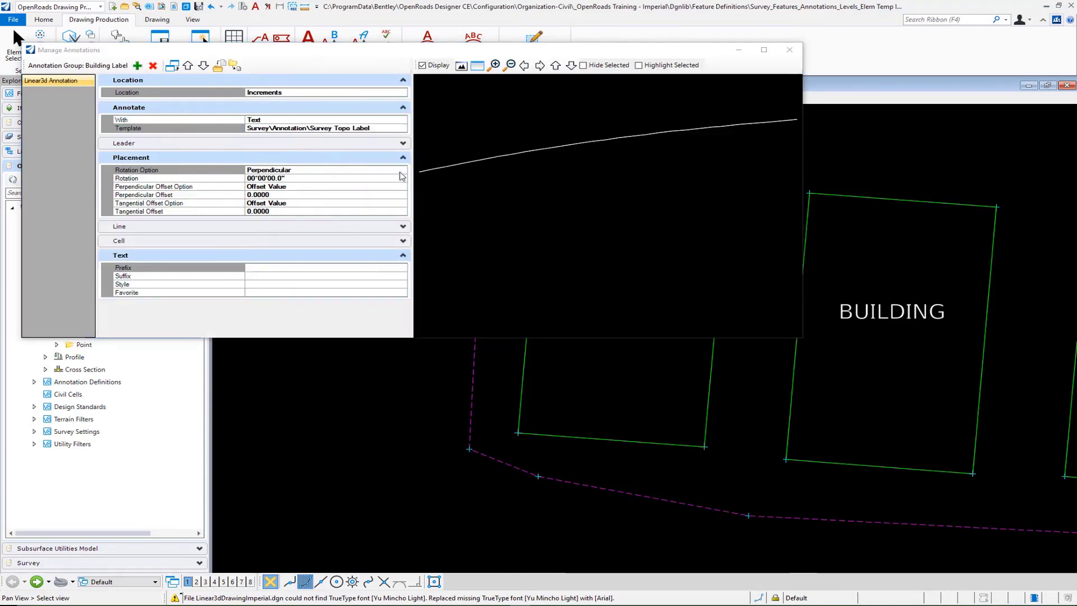
left_click(400, 174)
left_click(400, 173)
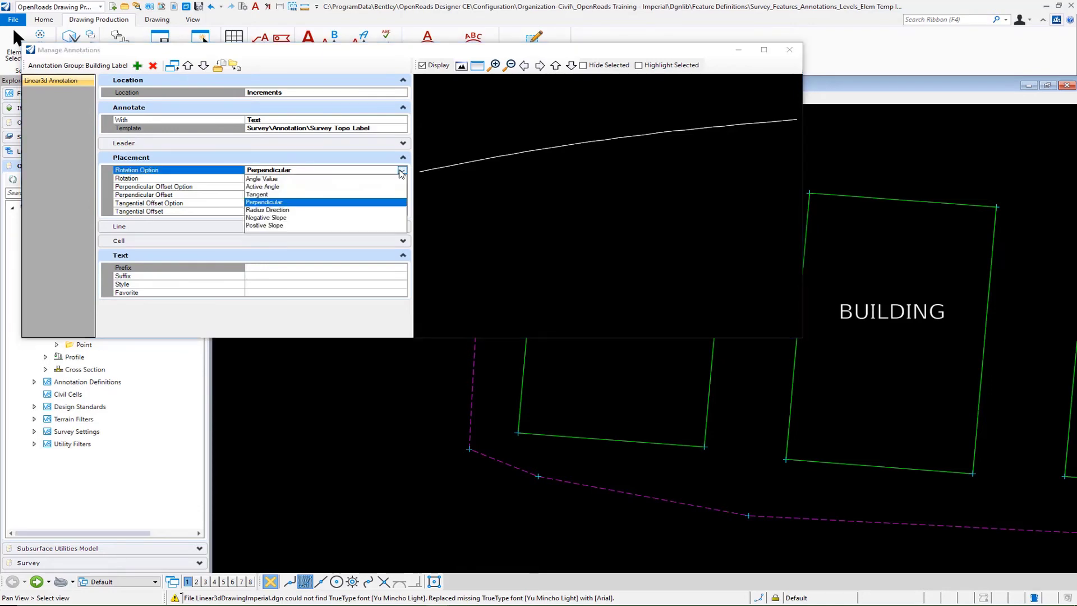
left_click(256, 183)
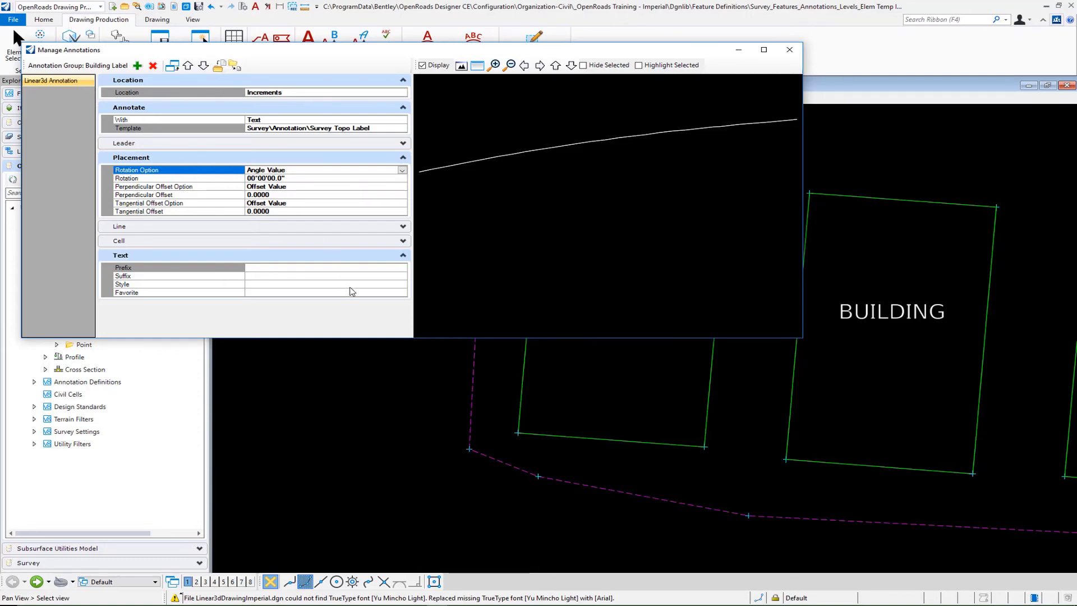
Step: Assign the Survey Top Building Label favorite as the annotation's text and check it in the preview
left_click(377, 292)
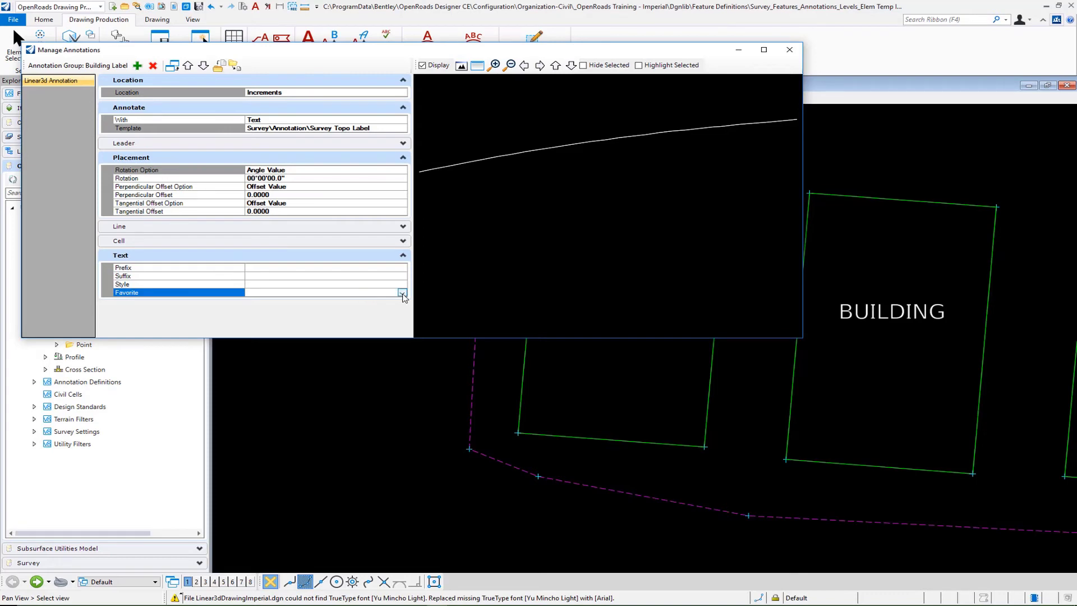
left_click(403, 292)
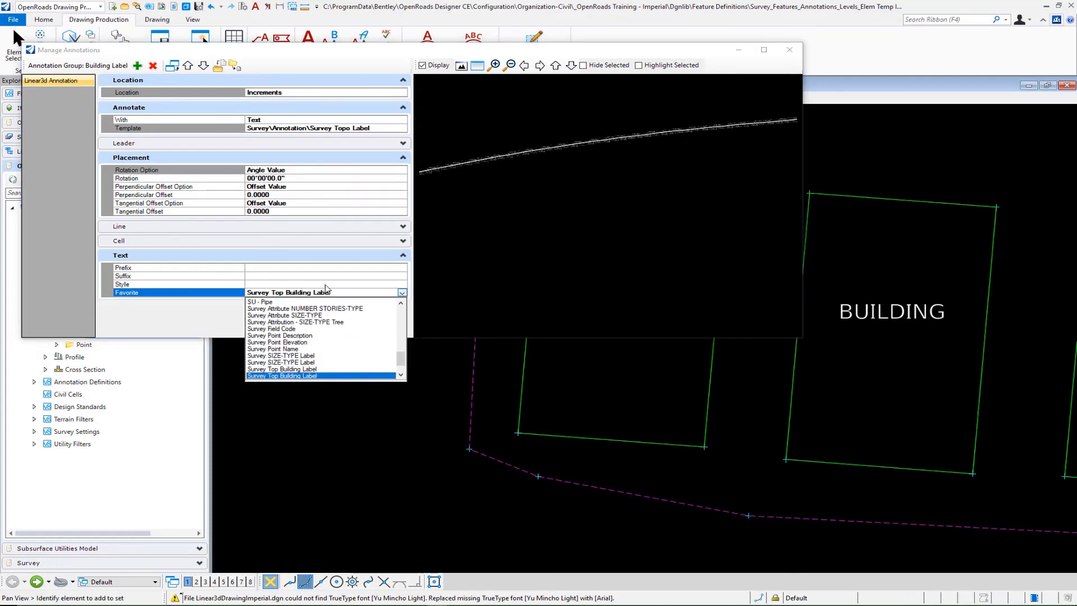
left_click(345, 290)
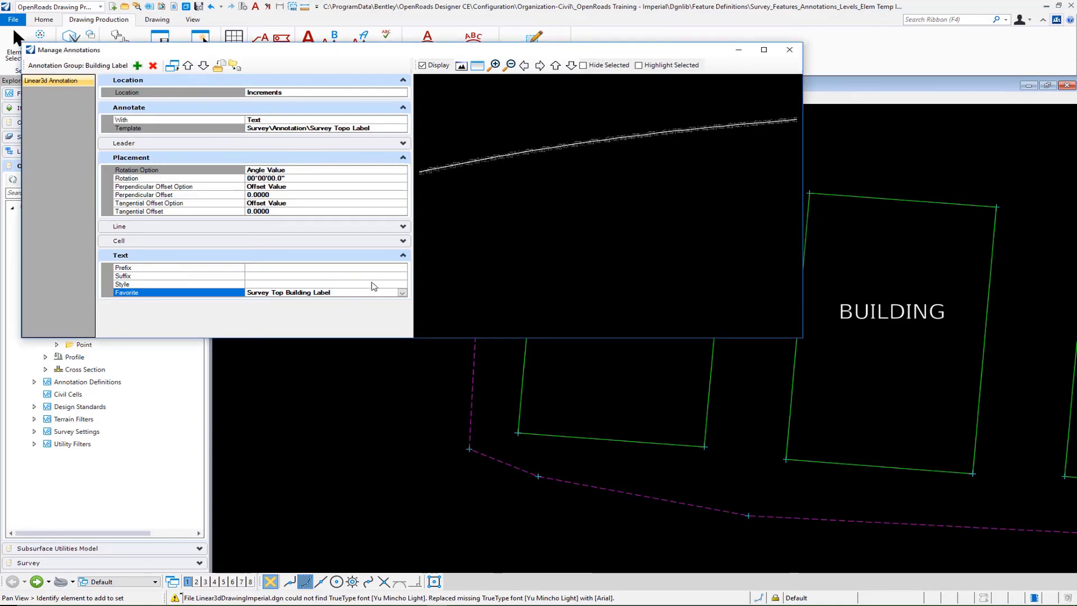
scroll(574, 138, "up", 5)
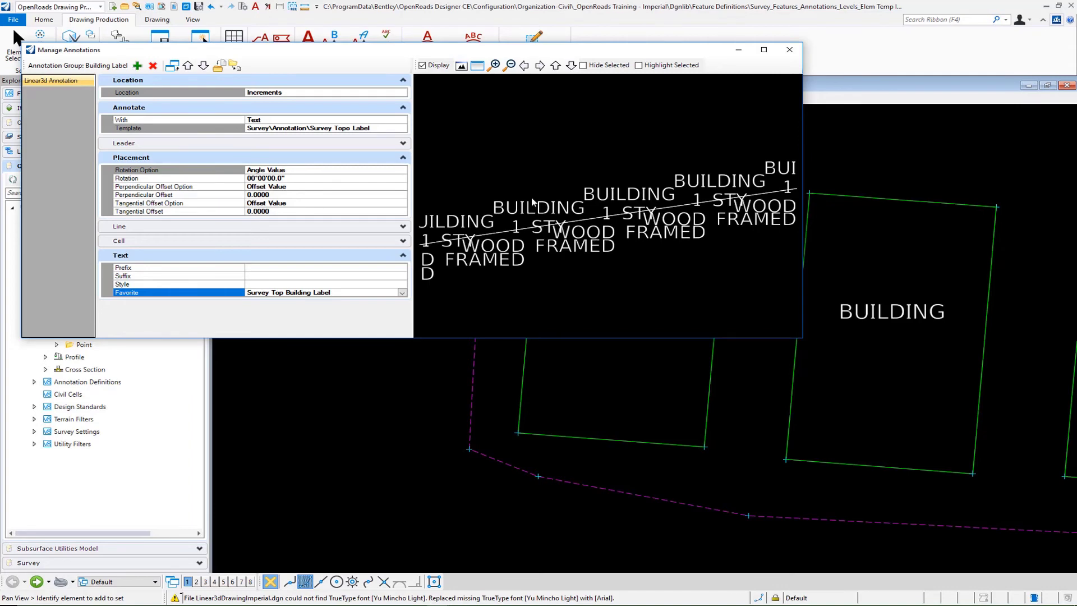
Step: Set the annotation's location to In Horizontal Components
left_click(403, 94)
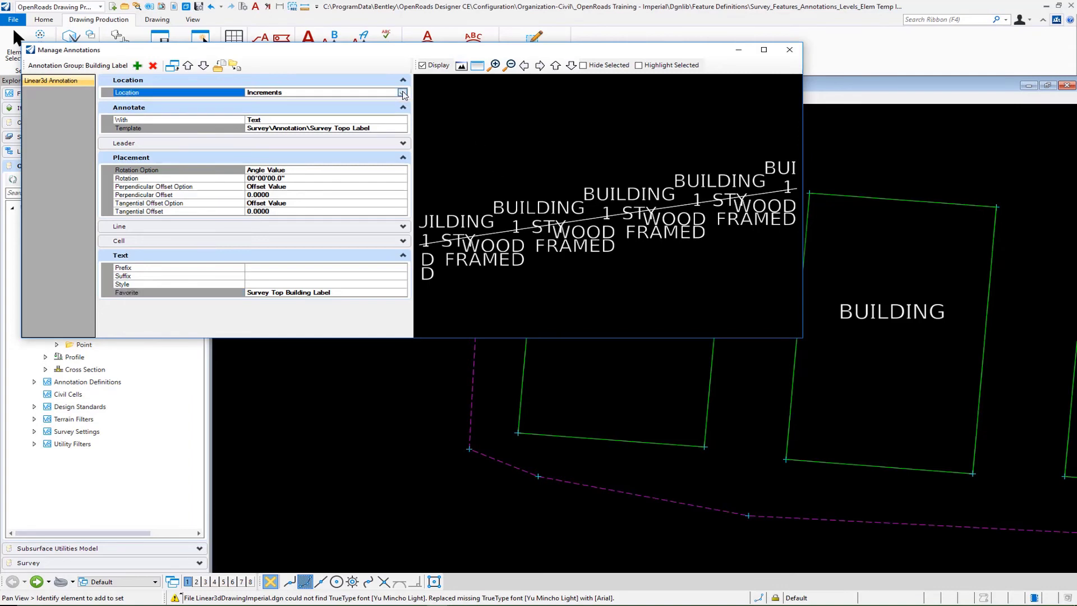
left_click(403, 93)
left_click(339, 105)
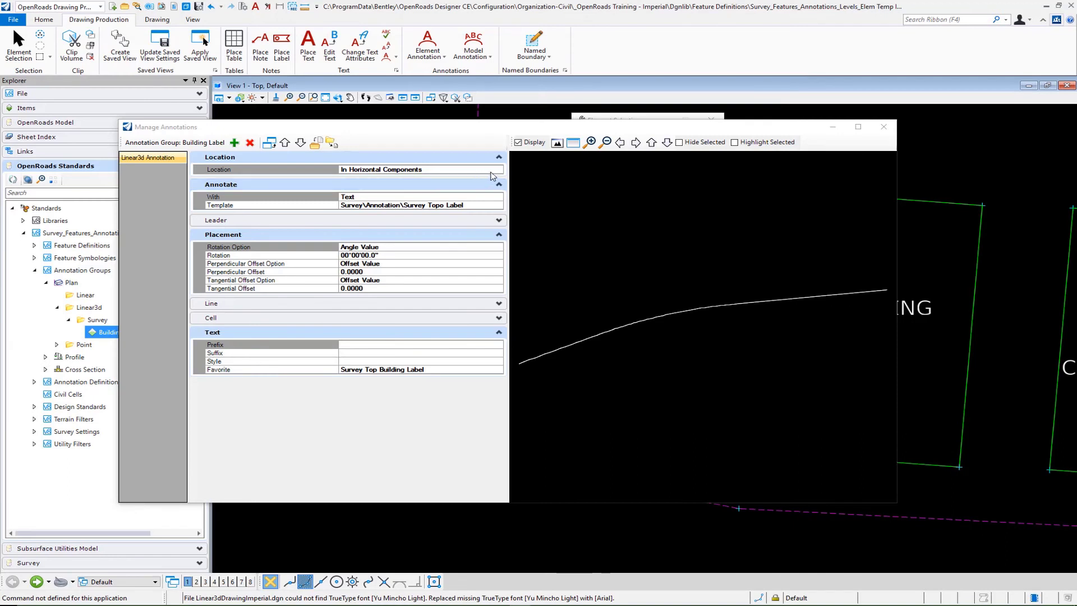
Step: Set the annotation's location to Points with only CENTER enabled, check the label in the preview, and close the annotation manager
left_click(494, 169)
left_click(497, 170)
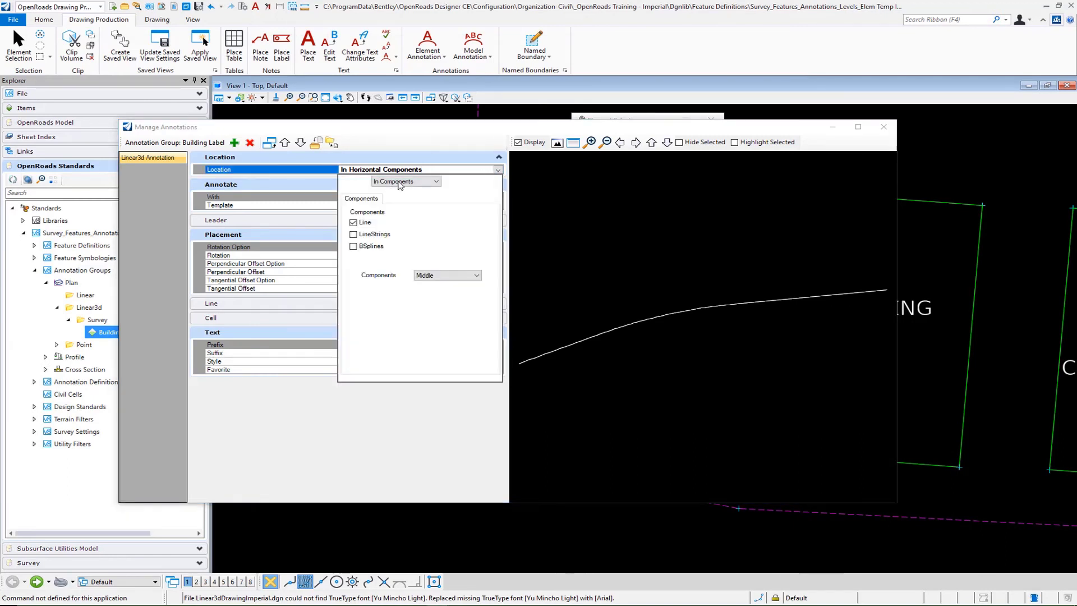
left_click(399, 181)
left_click(393, 197)
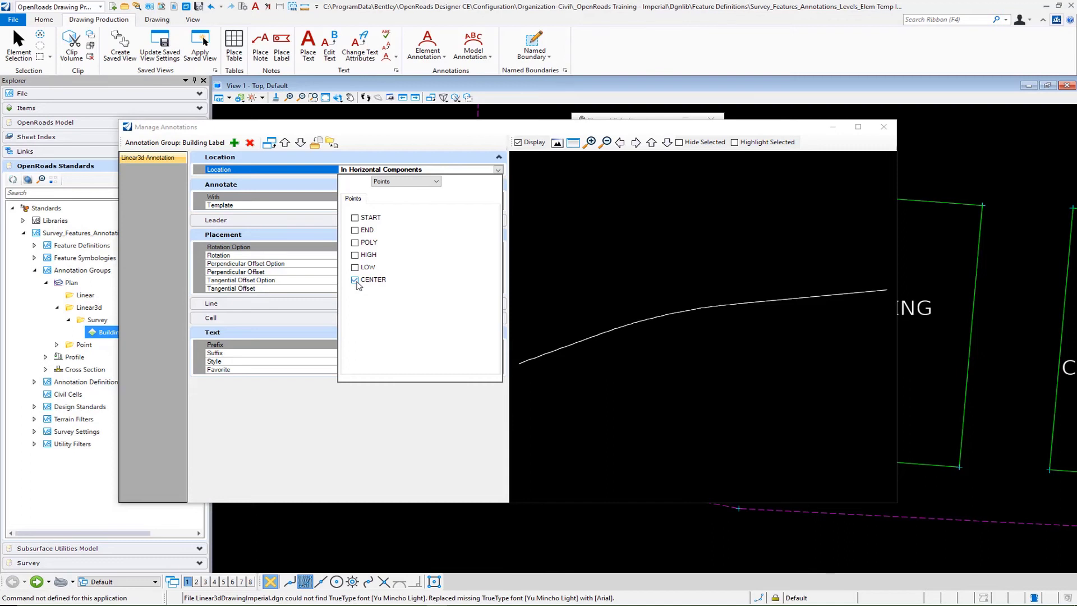
left_click(674, 236)
scroll(706, 319, "up", 6)
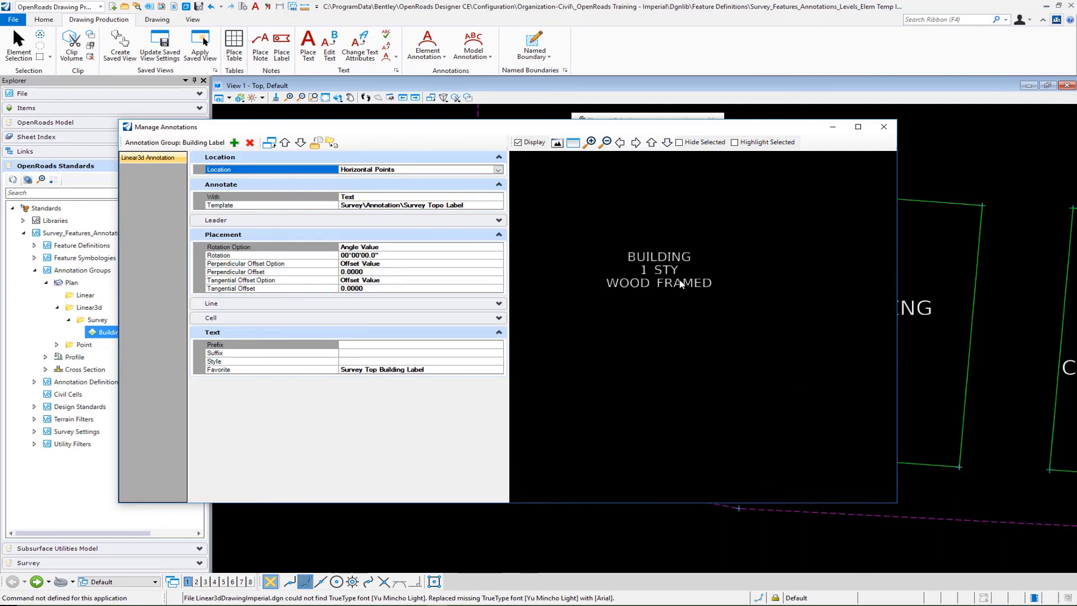
left_click(884, 128)
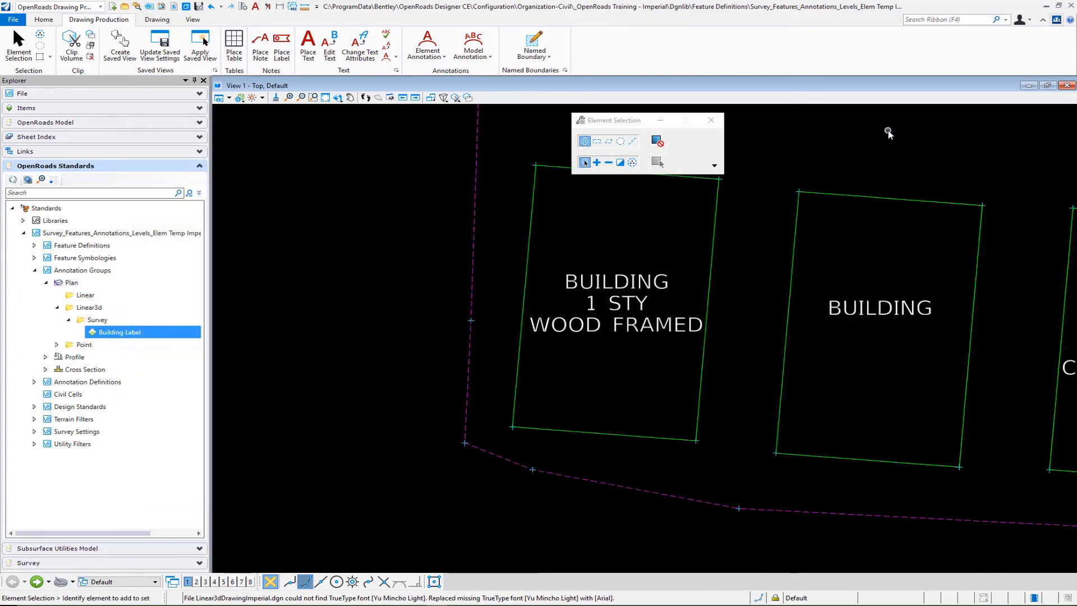
Step: Open the properties of the E_Strc_Building feature symbology in the library's Linear\Existing\Structures folder
left_click(34, 258)
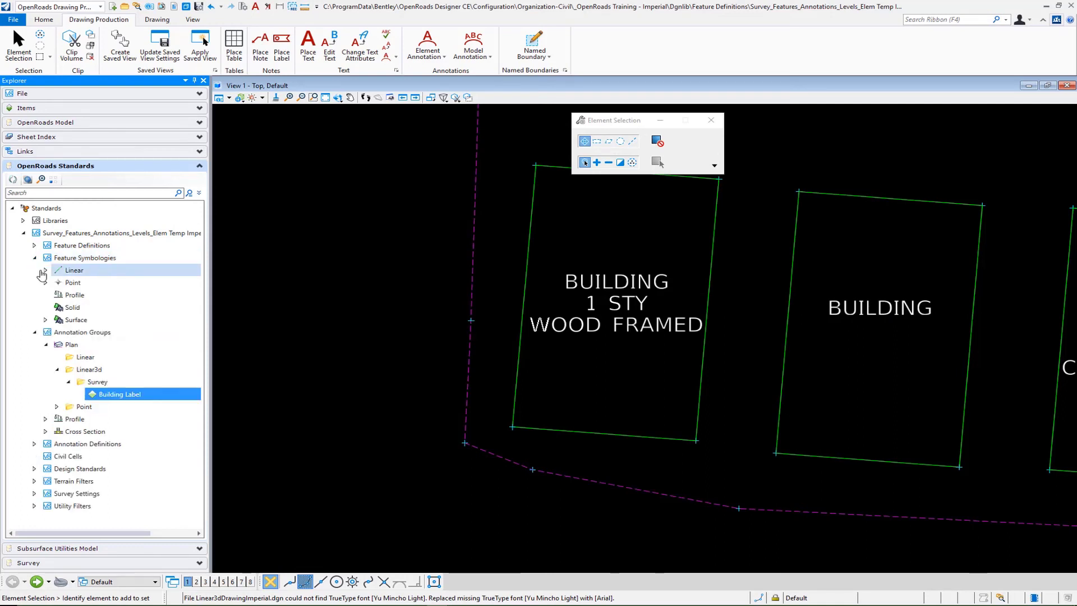
left_click(44, 271)
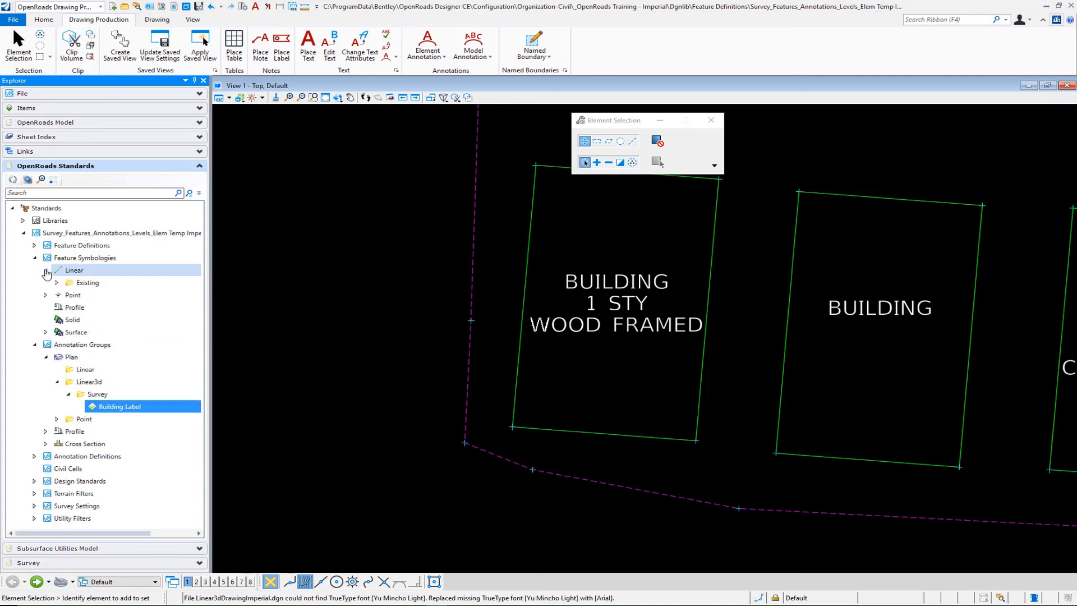
left_click(57, 283)
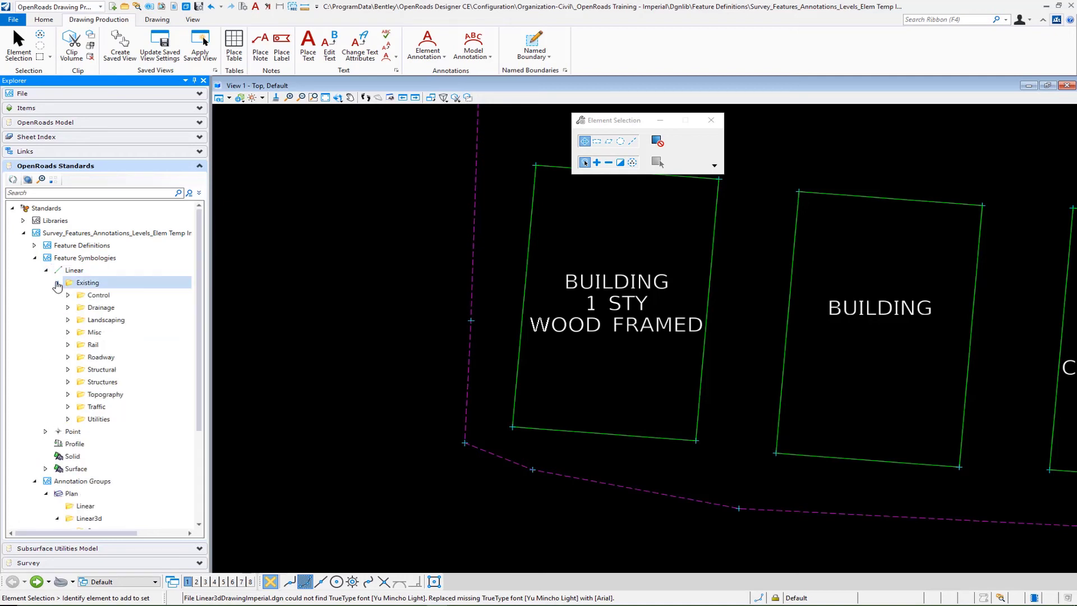
left_click(67, 383)
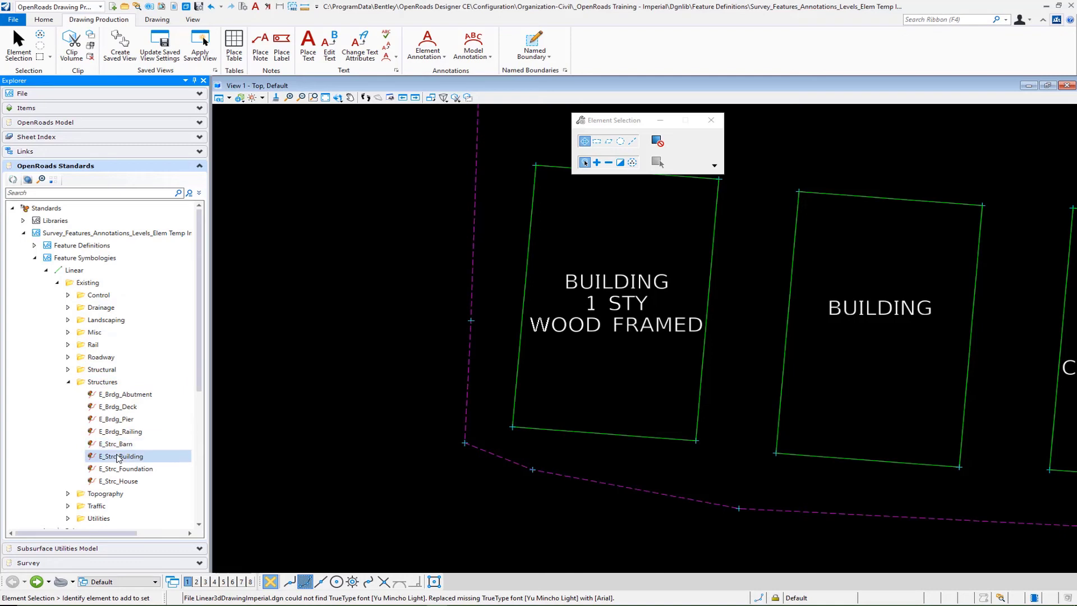
right_click(117, 456)
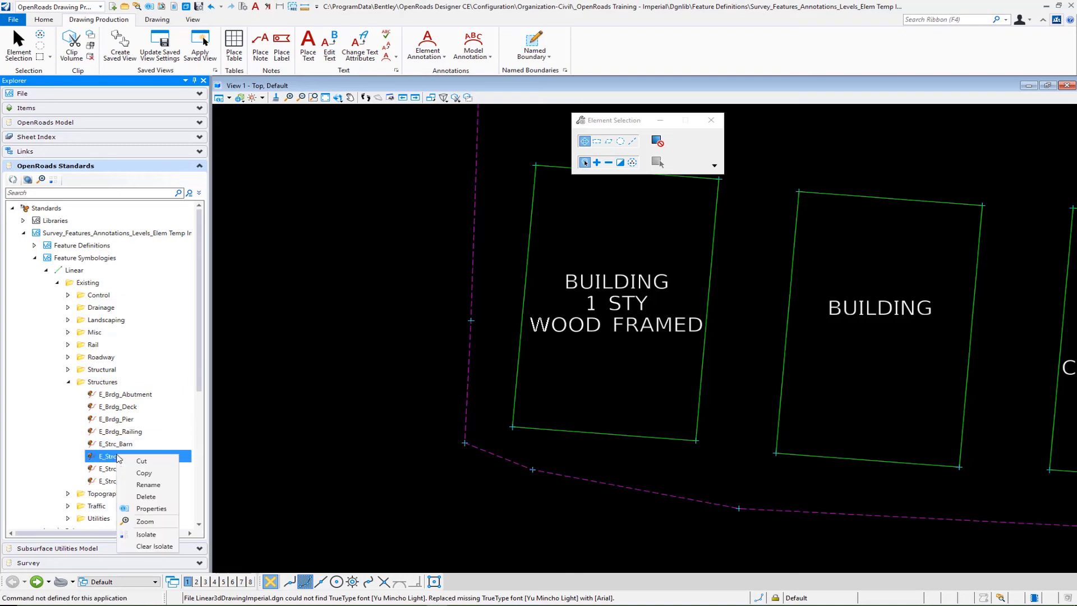
left_click(141, 509)
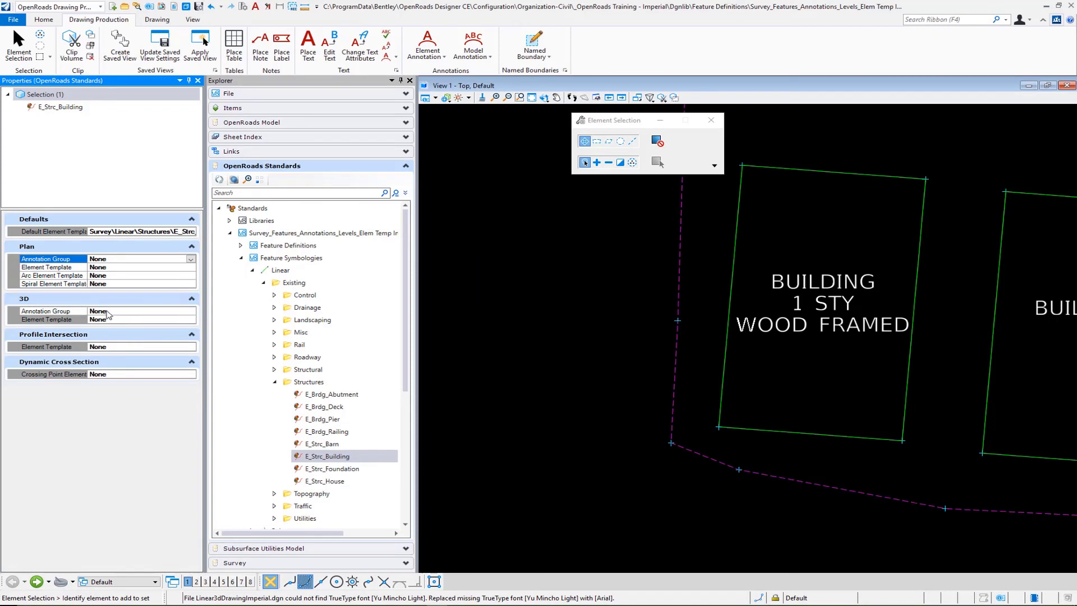
Step: Assign the Plan\Linear3d\Survey\Building Label annotation group to the building symbology's 3D settings
left_click(109, 311)
left_click(191, 311)
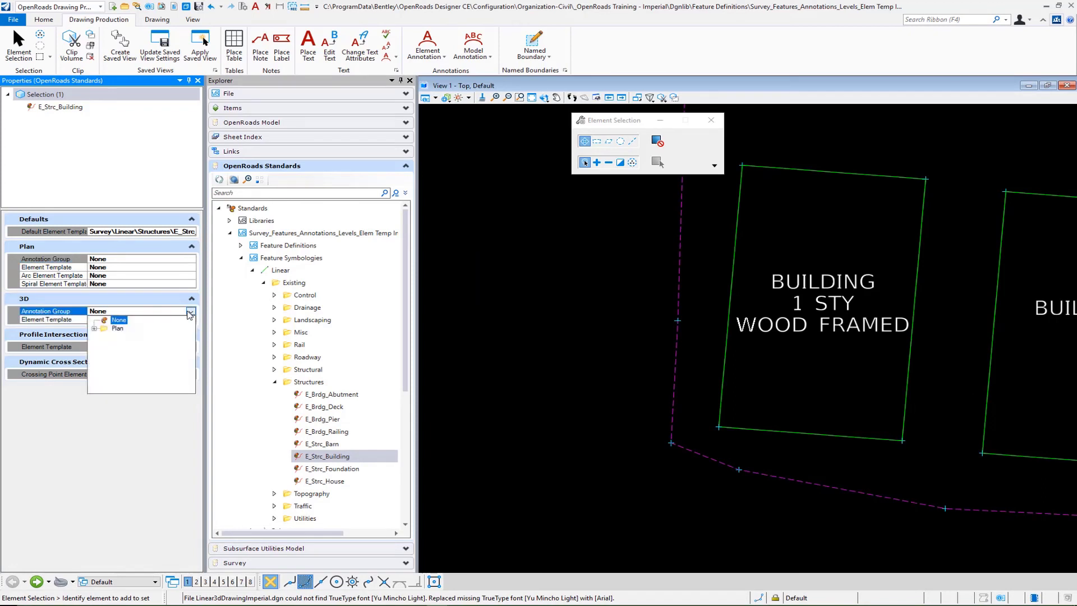
left_click(105, 336)
left_click(115, 345)
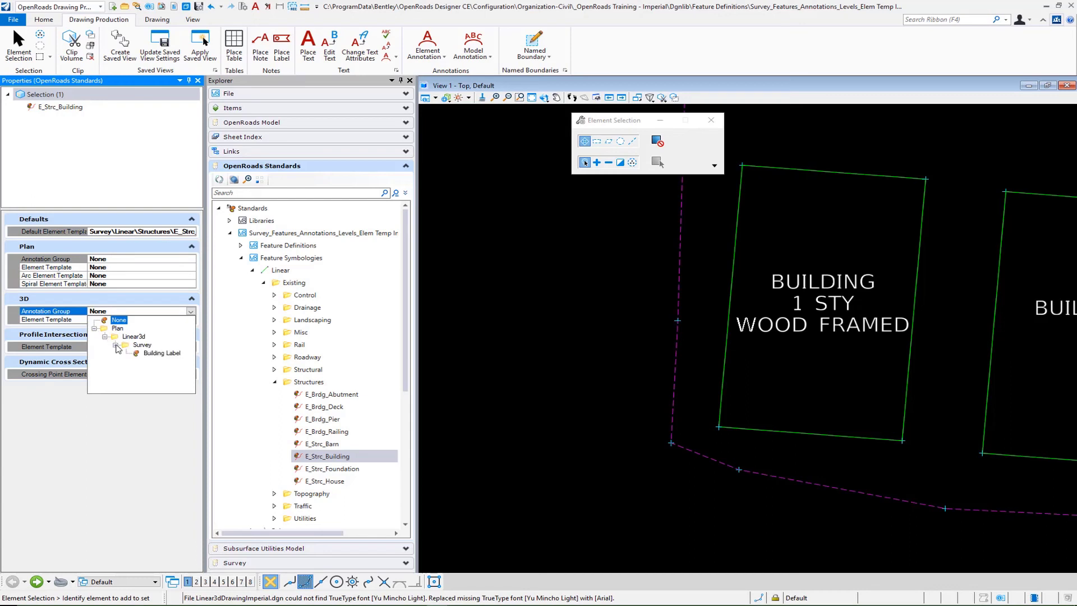
left_click(161, 353)
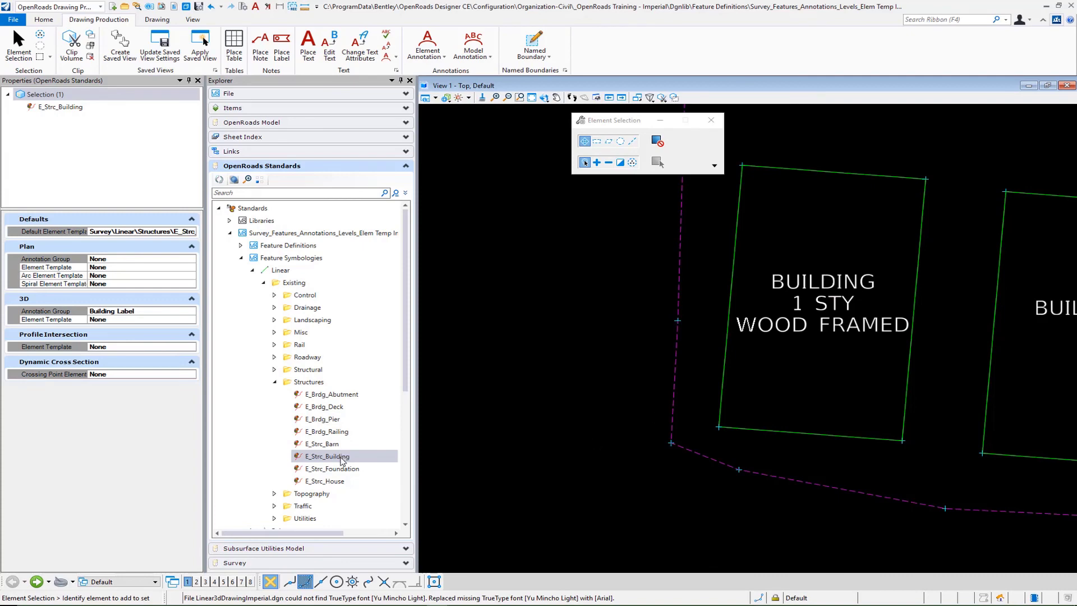
Step: Return to Survey.dgn and annotate the model without including all drawing models
left_click(37, 581)
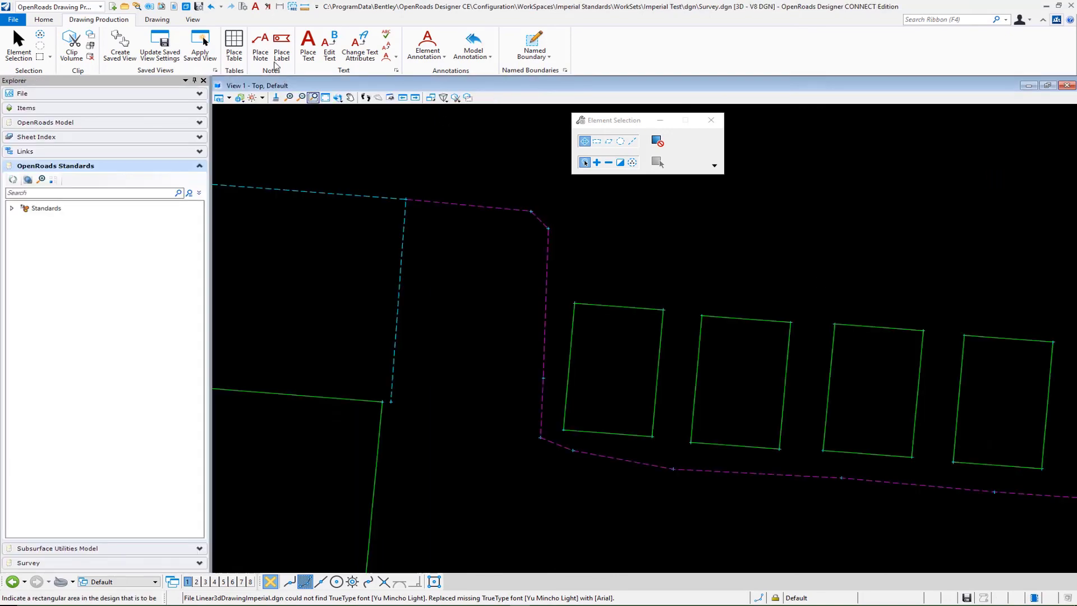
left_click(479, 56)
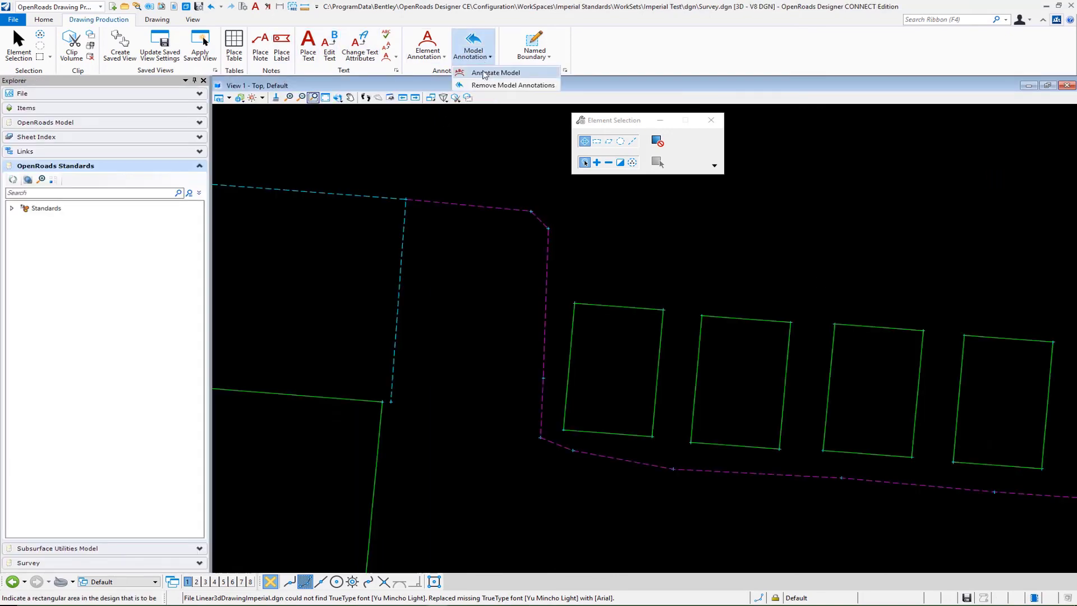
left_click(484, 73)
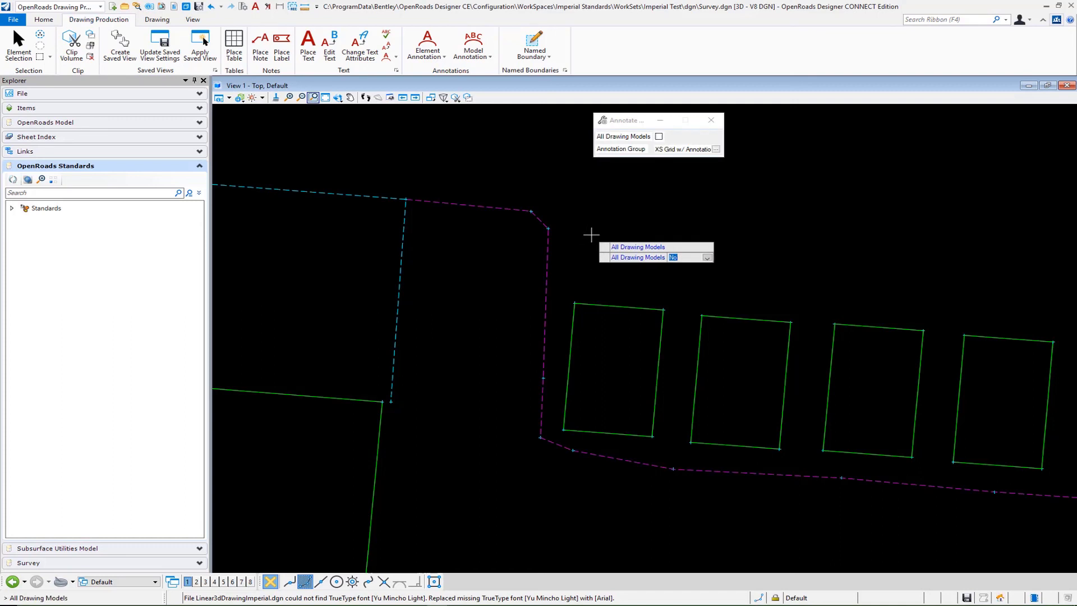
left_click(591, 235)
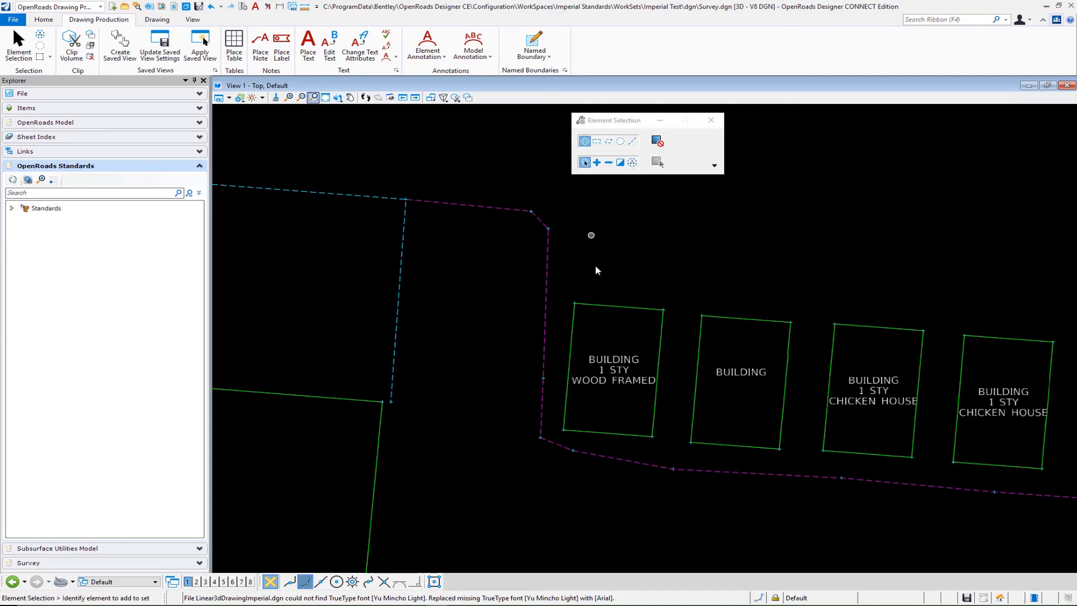